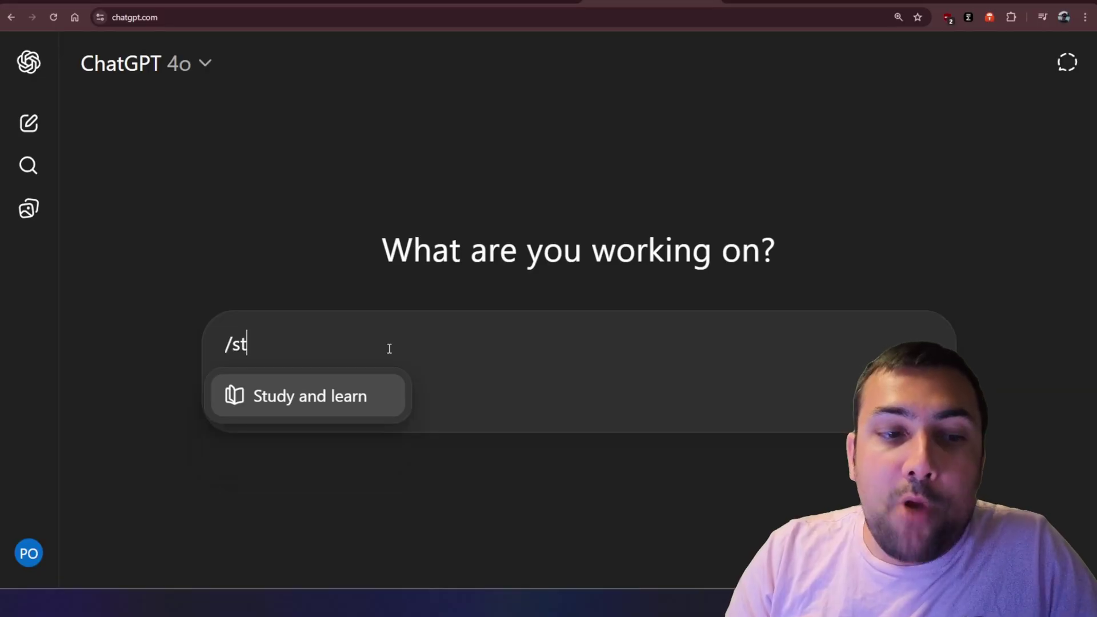
- Turn Study and learn mode on and back off, keeping the beginner multiplication prompt in a regular chat
left_click(378, 399)
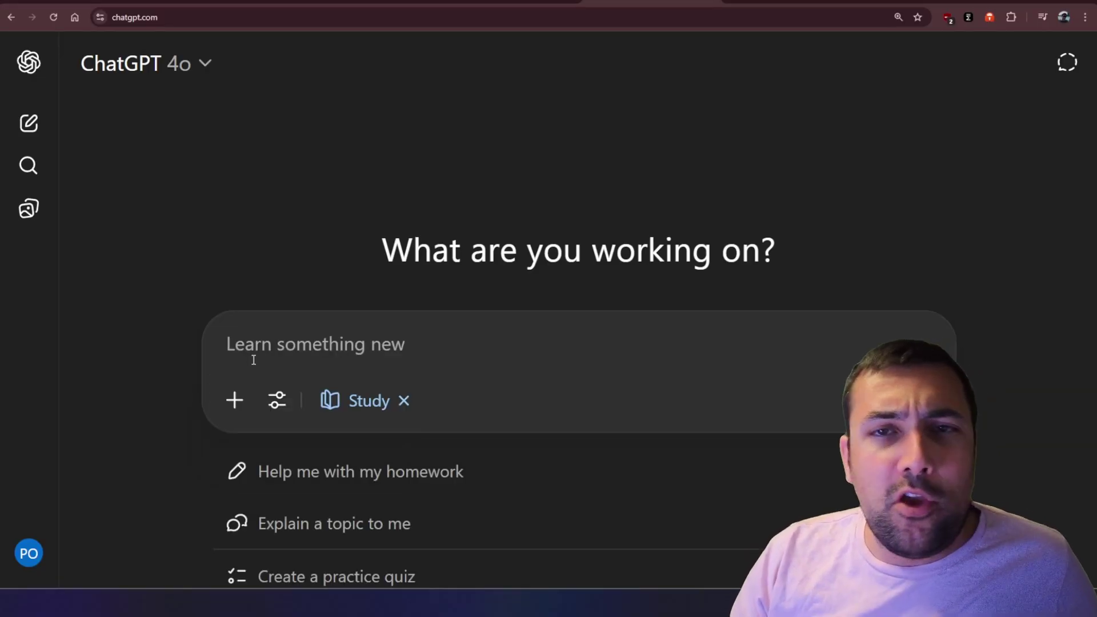
left_click(404, 401)
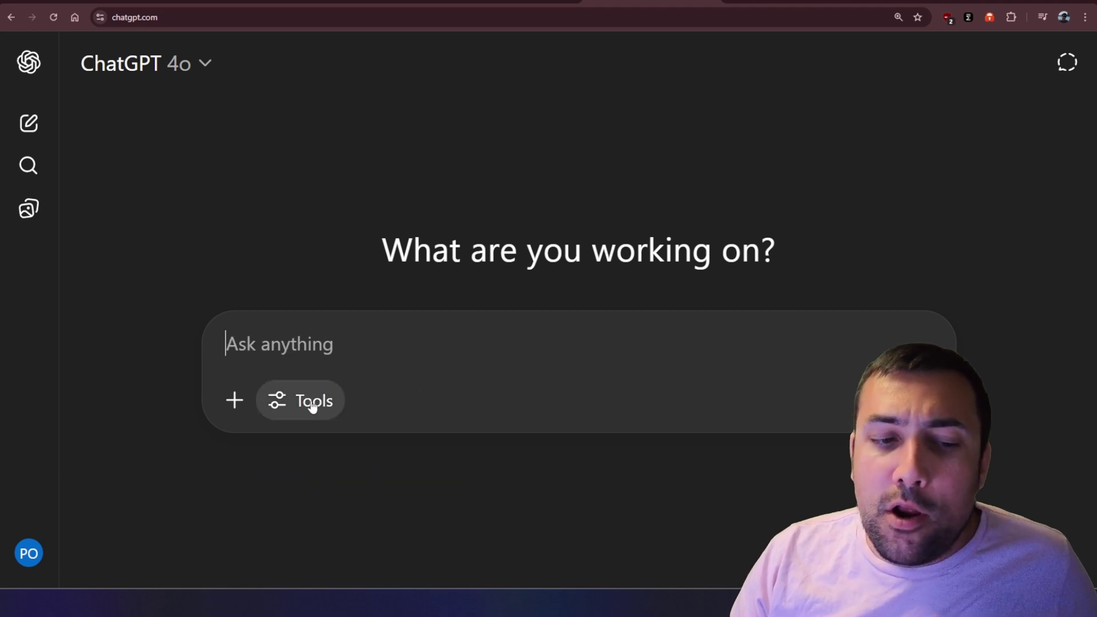
left_click(317, 402)
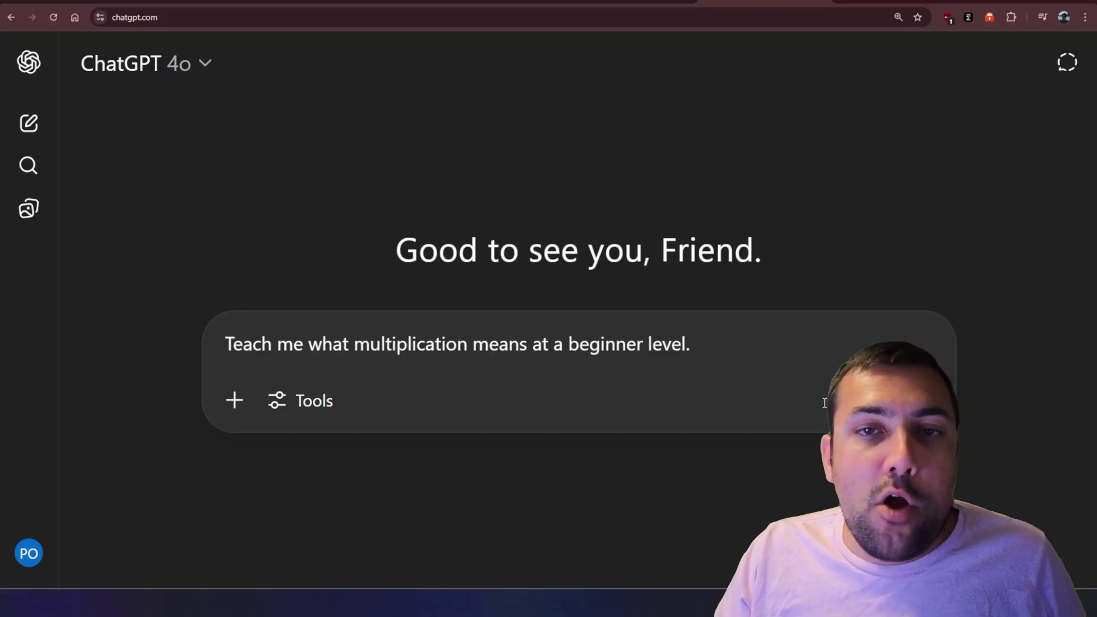
- Send 'Teach me what multiplication means at a beginner level.' and read the repeated-addition answer
left_click_drag(225, 343, 693, 343)
key("Right")
key("Return")
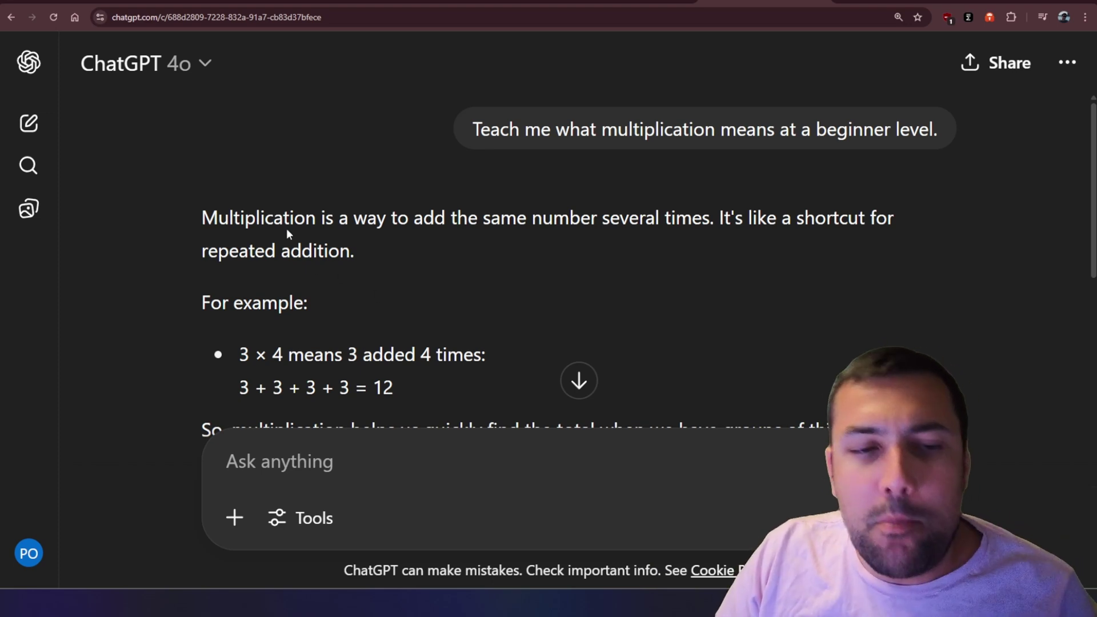
left_click_drag(290, 219, 713, 219)
left_click(385, 228)
scroll(382, 222, "down", 6)
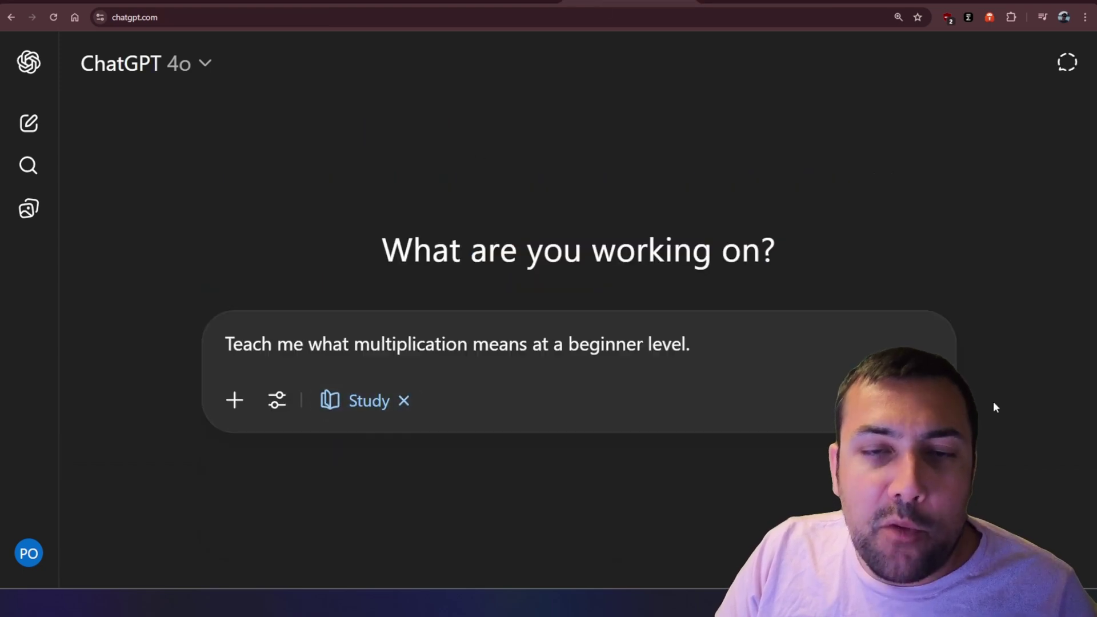
- Send the multiplication prompt in Study mode and read through the 3 × 4 = 12 example
left_click(928, 399)
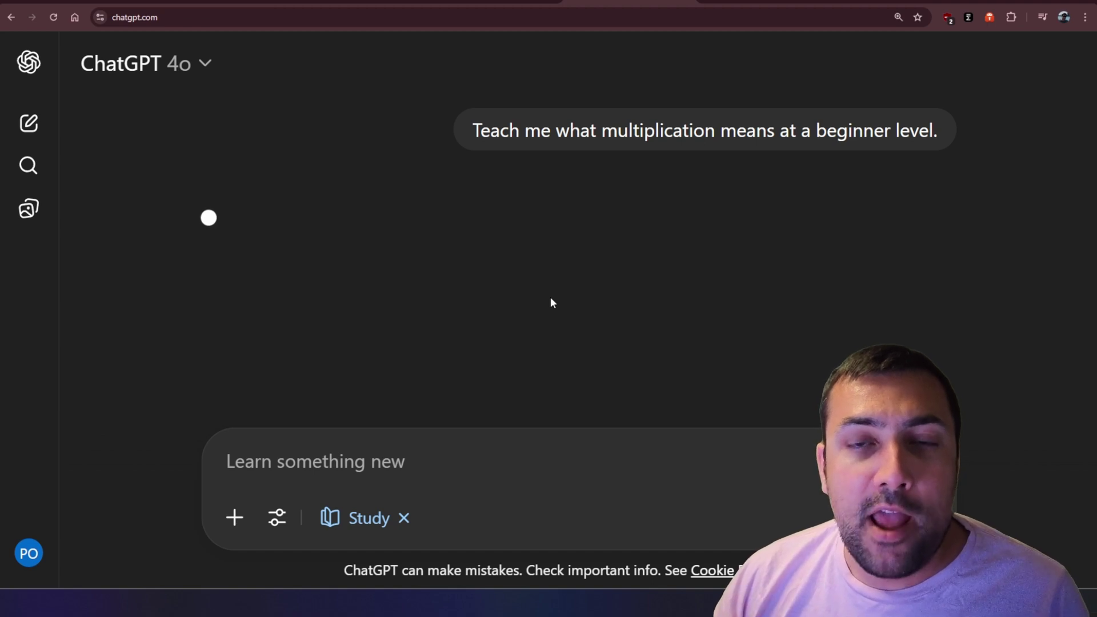
left_click_drag(201, 218, 301, 257)
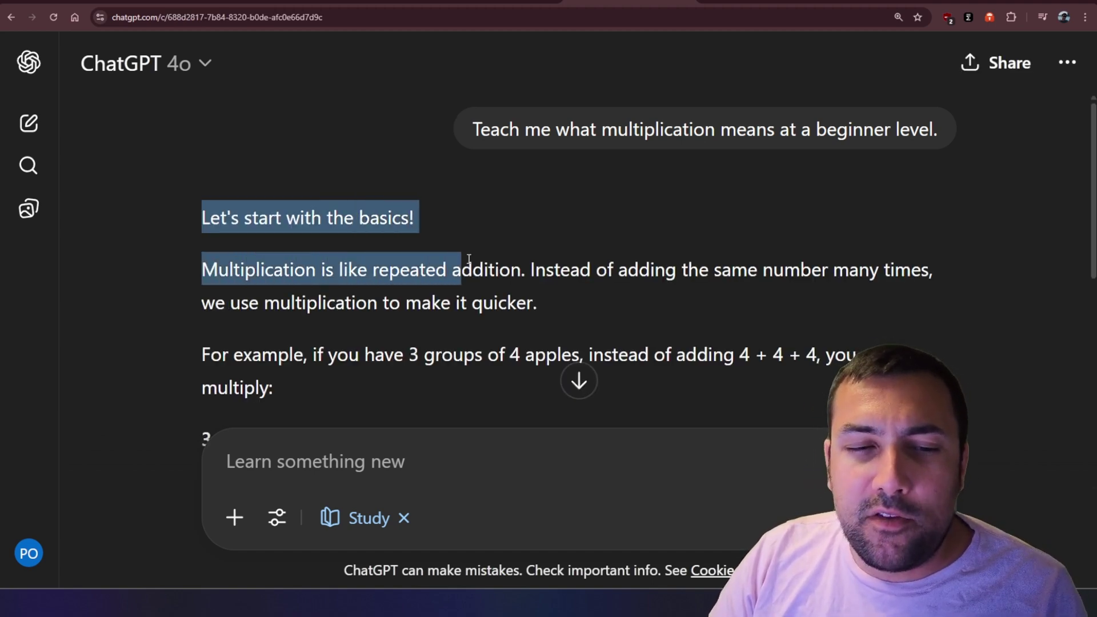
left_click(532, 267)
scroll(531, 275, "down", 2)
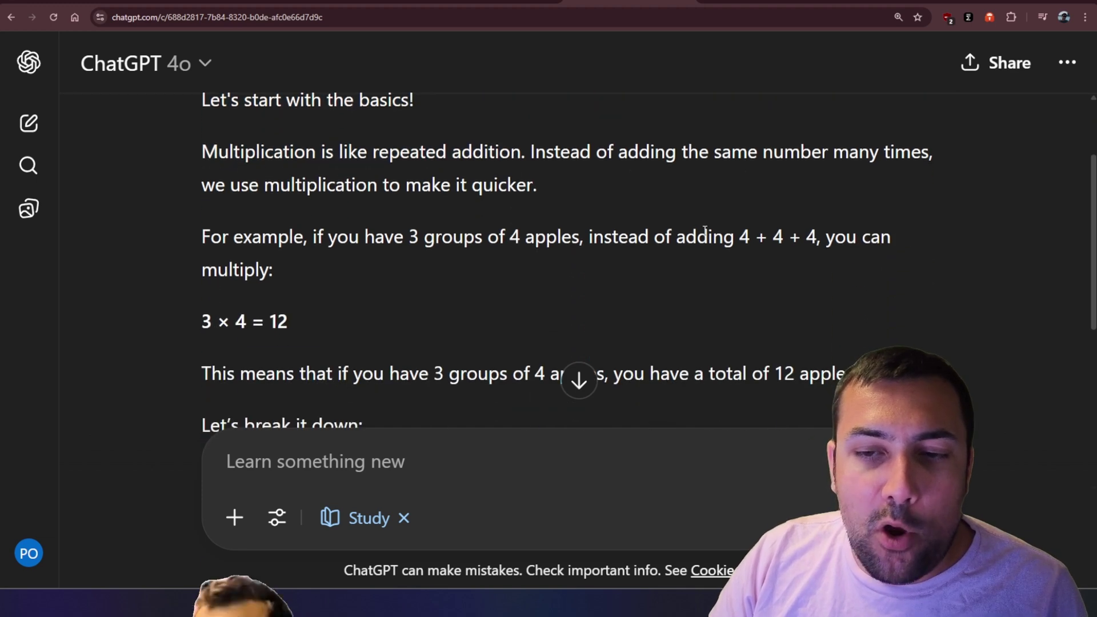
left_click_drag(650, 236, 821, 234)
left_click(591, 273)
scroll(428, 274, "down", 2)
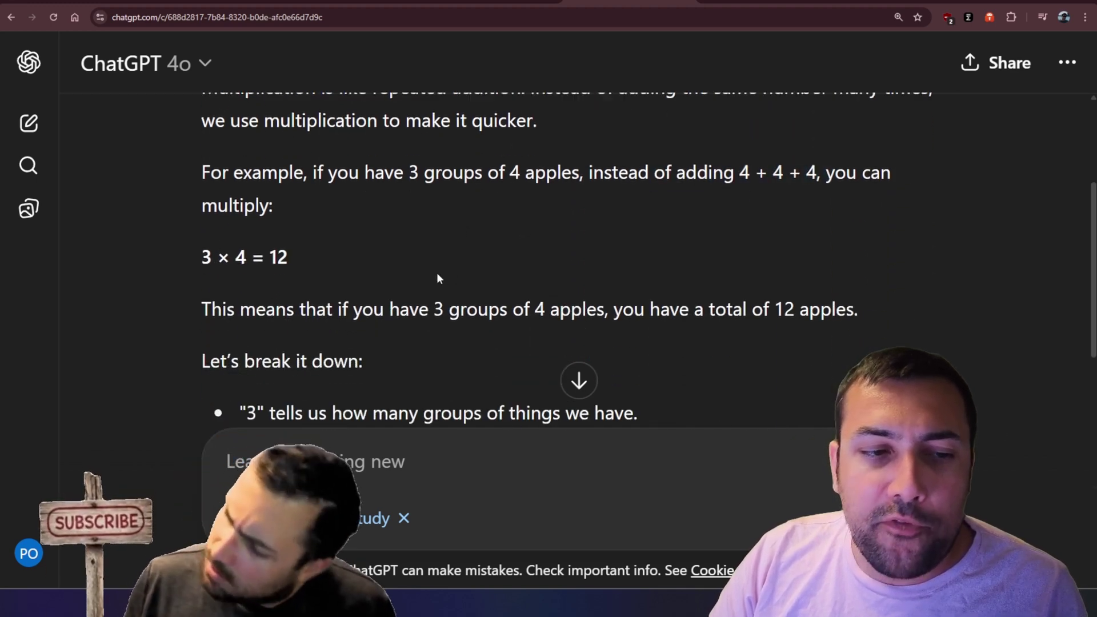
left_click_drag(195, 201, 342, 204)
left_click(341, 203)
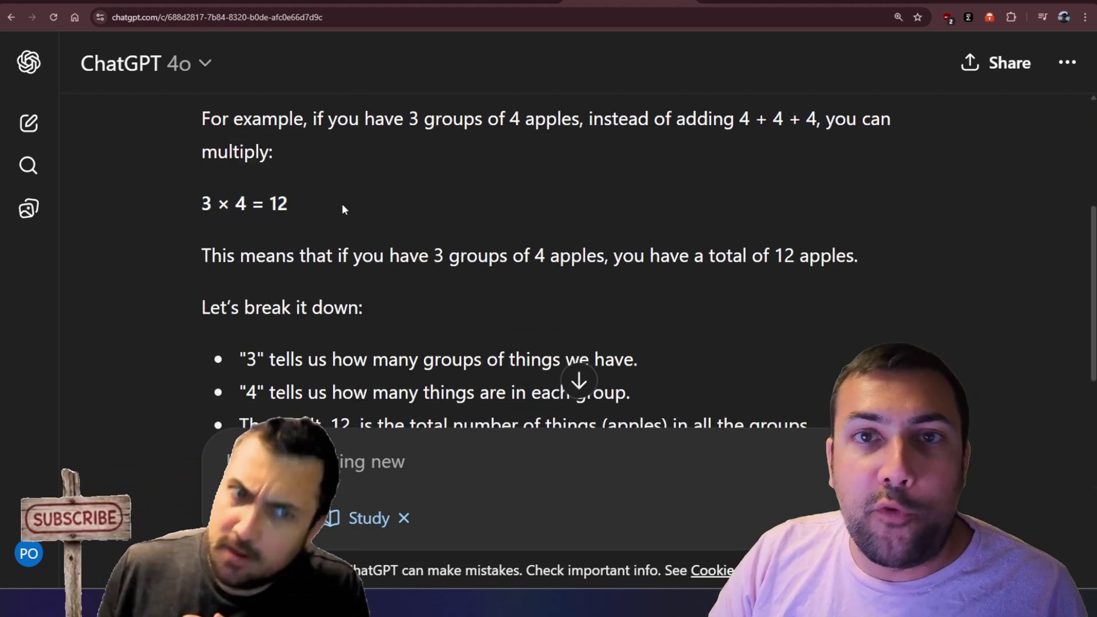
scroll(342, 205, "down", 2)
- Read the break-down bullets and the 5 bags of 2 apples practice question
left_click_drag(239, 237, 699, 293)
left_click(479, 305)
scroll(490, 308, "down", 2)
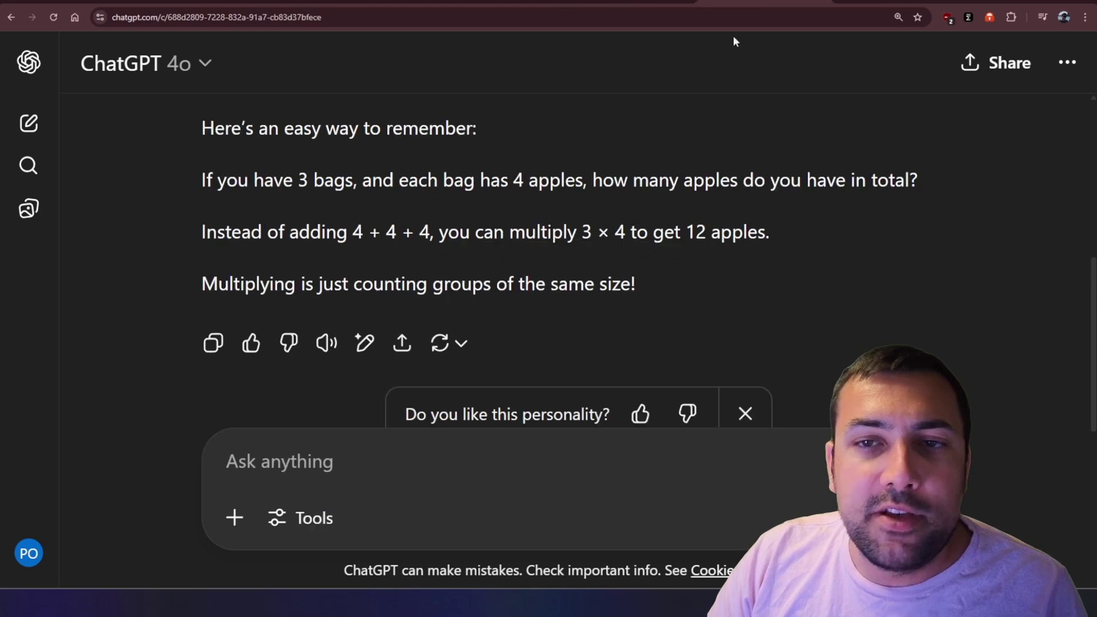
scroll(554, 319, "down", 1)
scroll(554, 302, "up", 1)
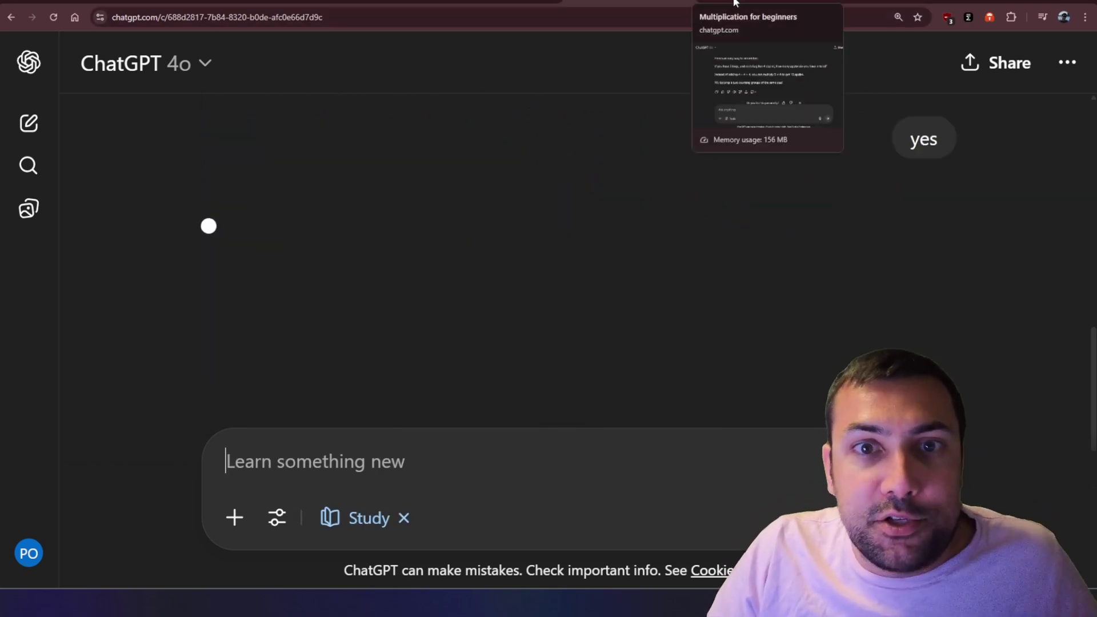
mouse_move(960, 165)
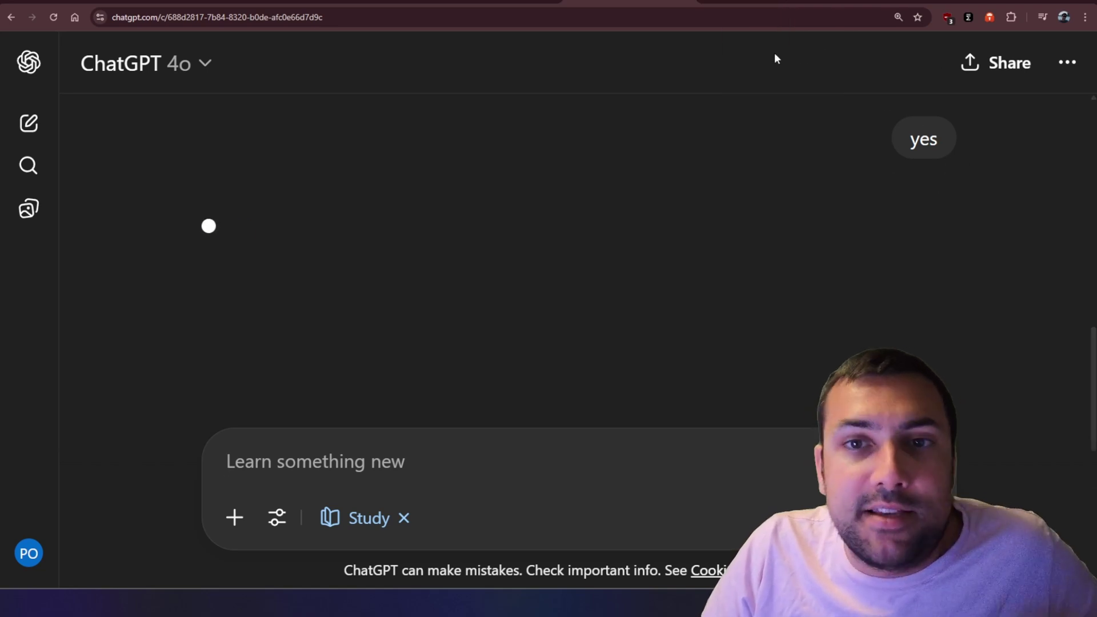
scroll(297, 228, "down", 1)
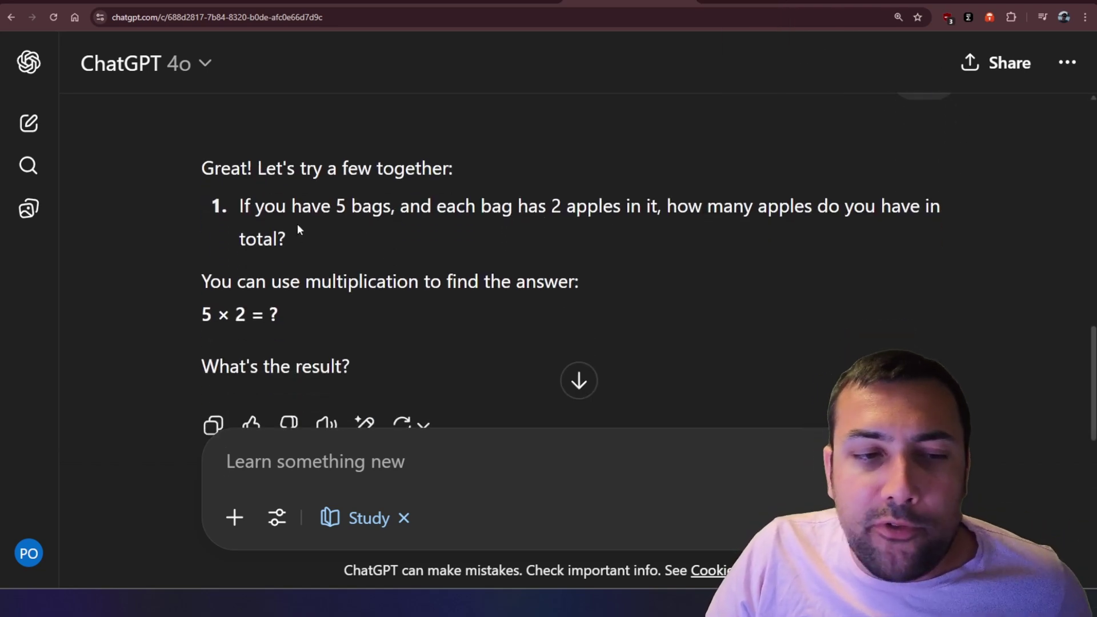
left_click_drag(246, 207, 475, 236)
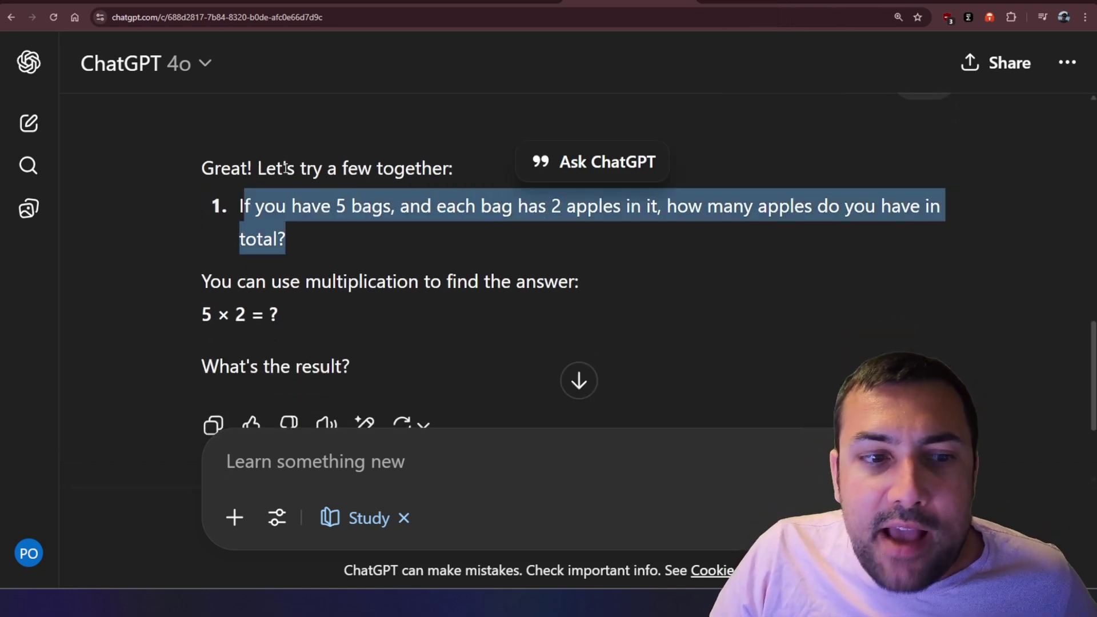
scroll(316, 242, "down", 1)
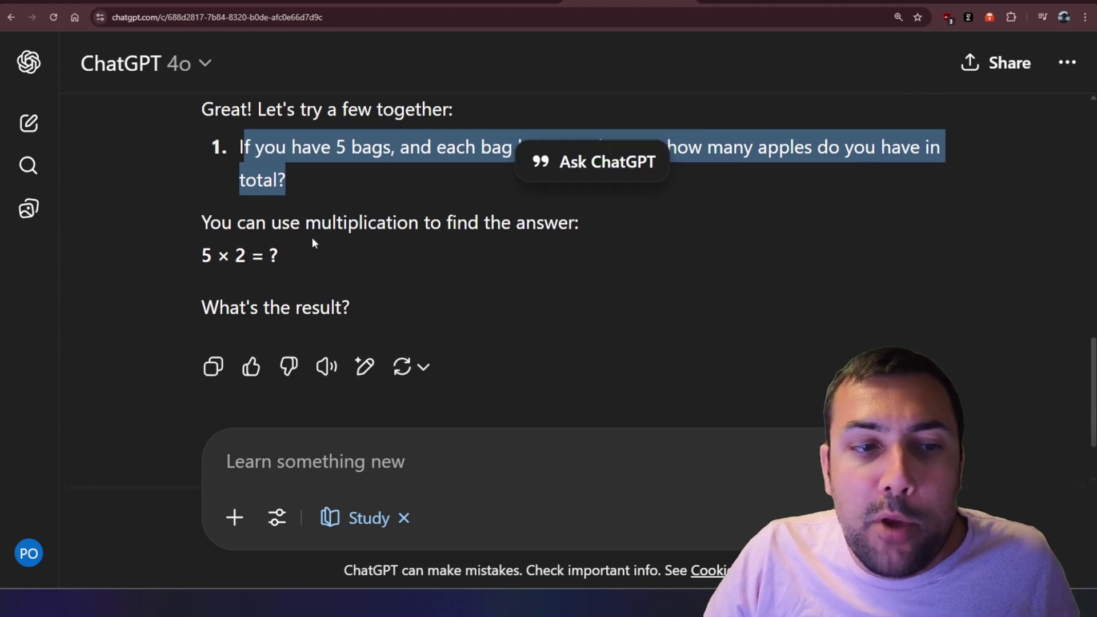
left_click(310, 235)
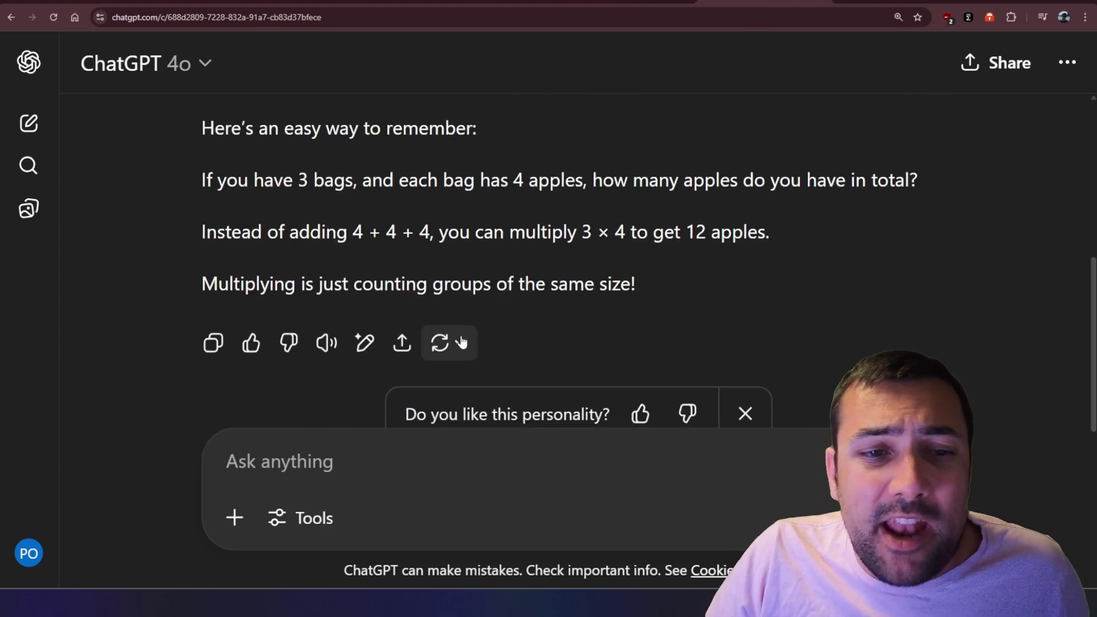
- Reply yes in the regular chat and review its follow-up response
scroll(463, 341, "down", 2)
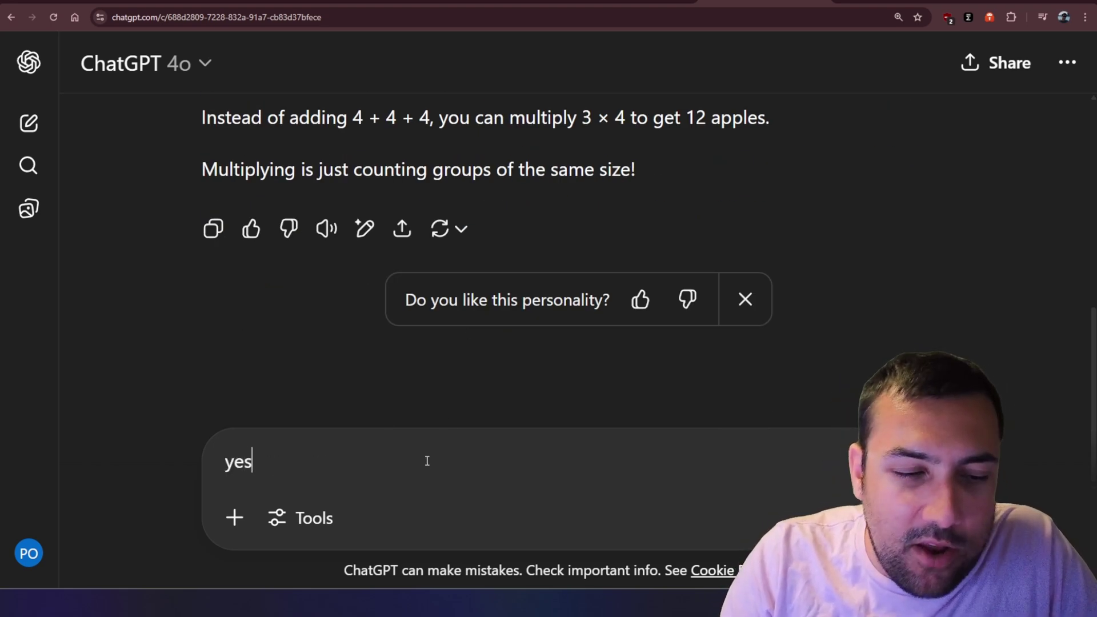
key("Return")
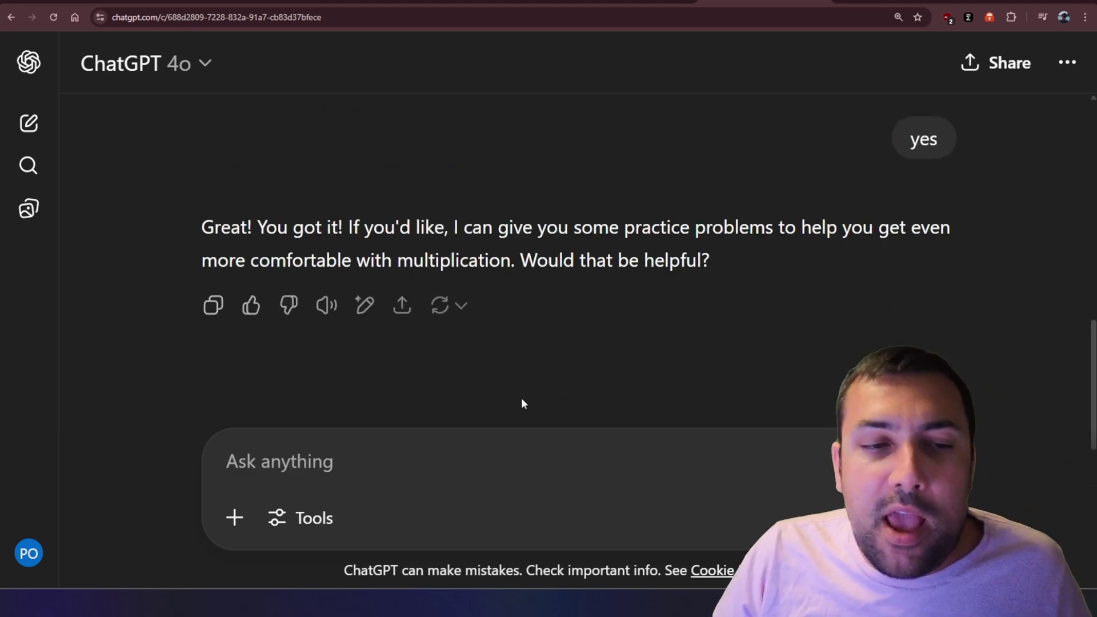
left_click_drag(237, 234, 660, 229)
left_click(660, 227)
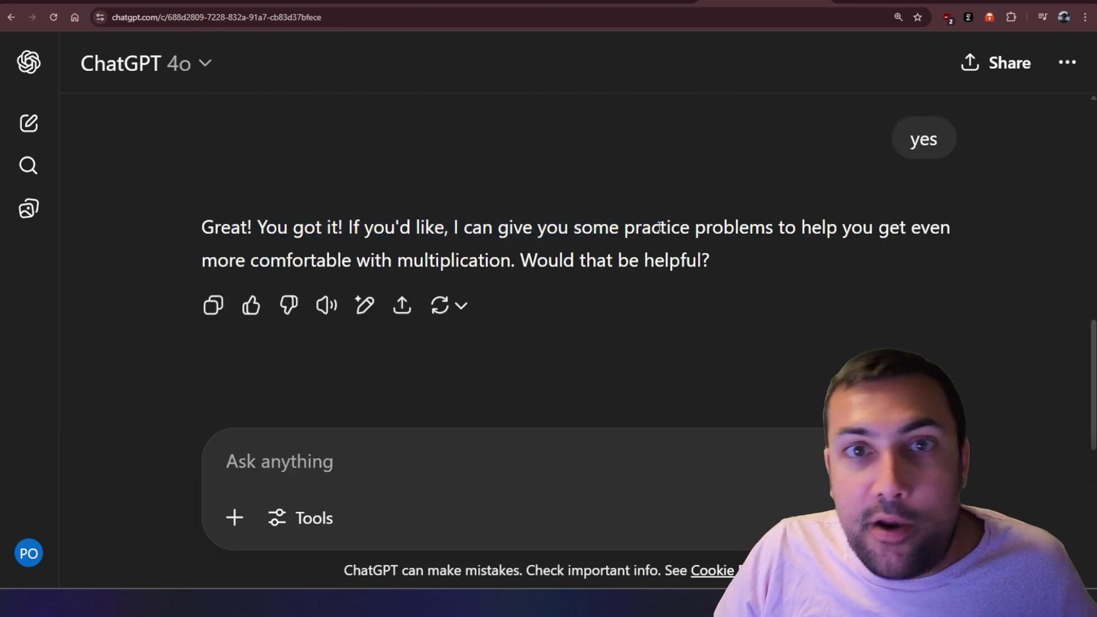
scroll(603, 241, "up", 5)
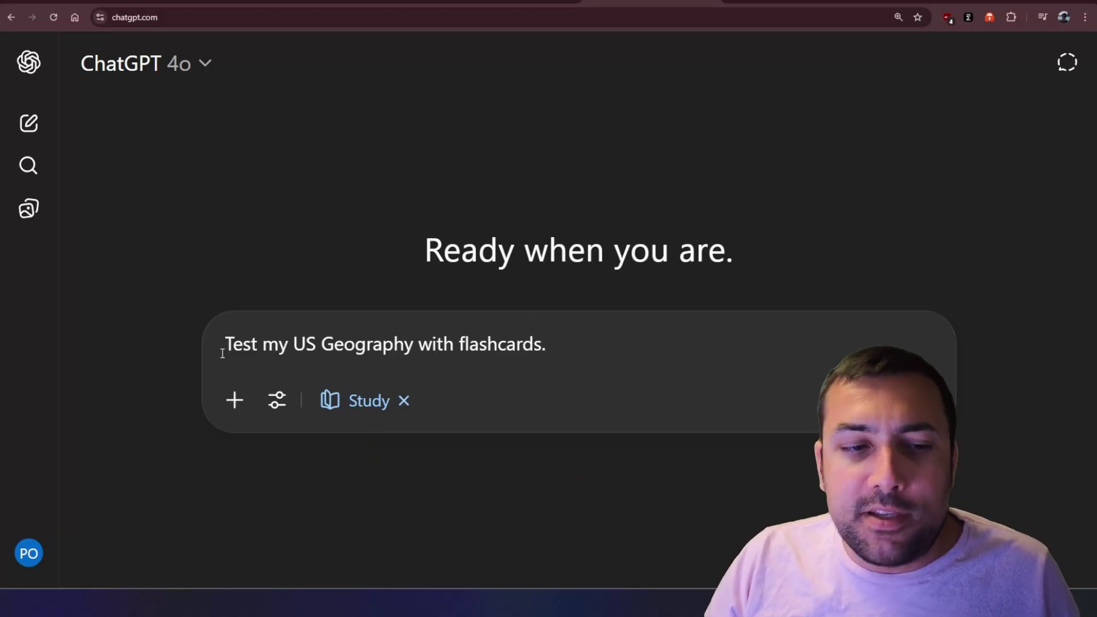
- Send 'Test my US Geography with flashcards.' in Study mode and answer the first flashcard with DC
left_click_drag(317, 343, 550, 338)
left_click(796, 385)
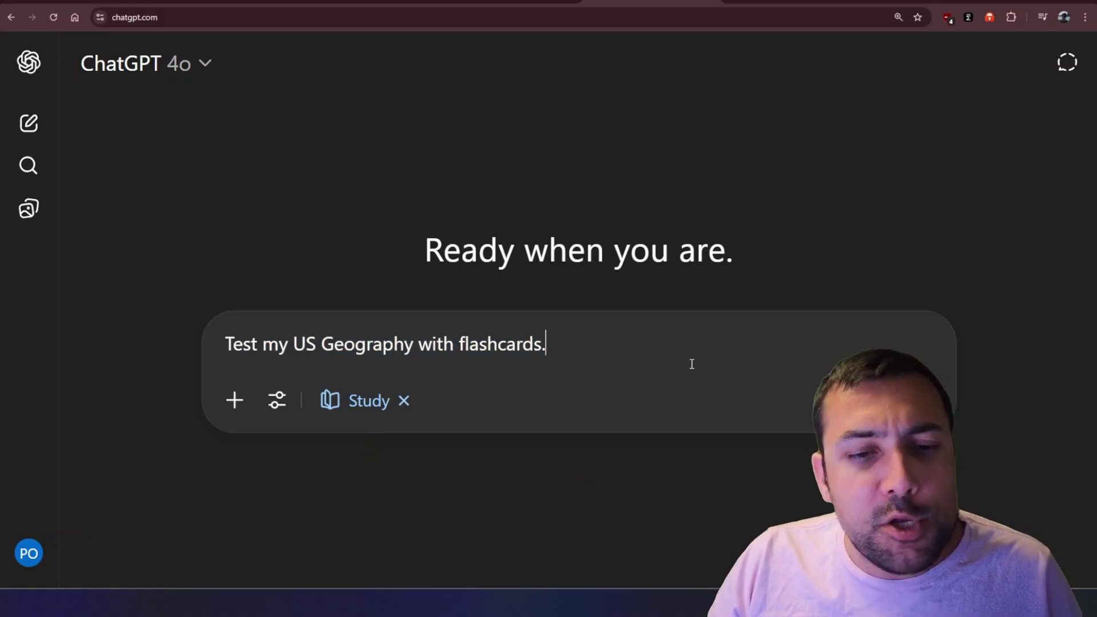
key("Return")
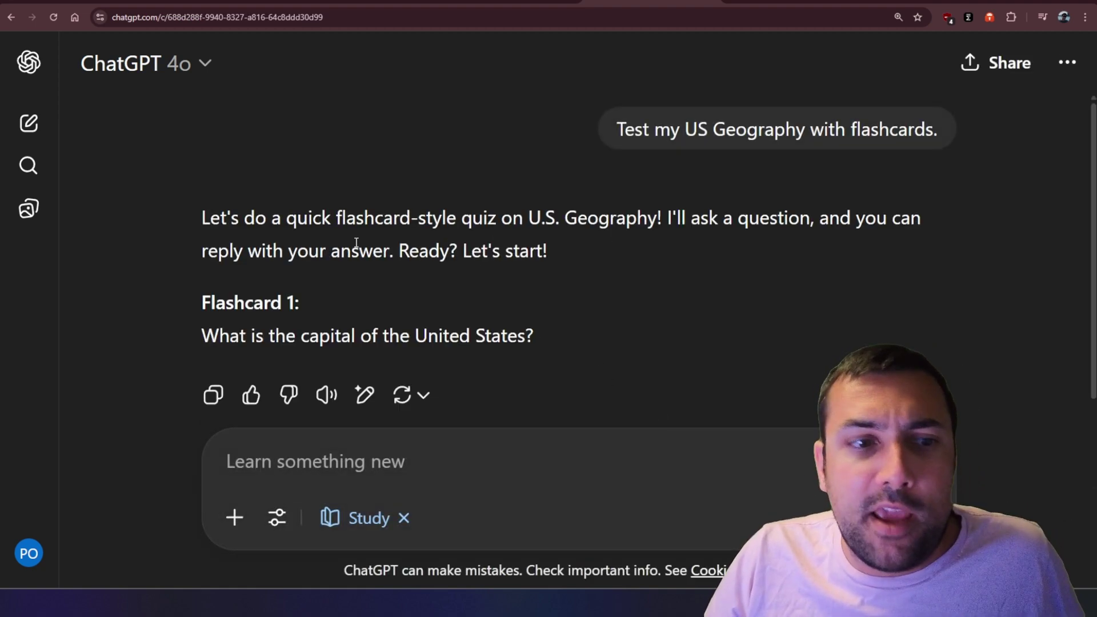
left_click_drag(219, 212, 555, 219)
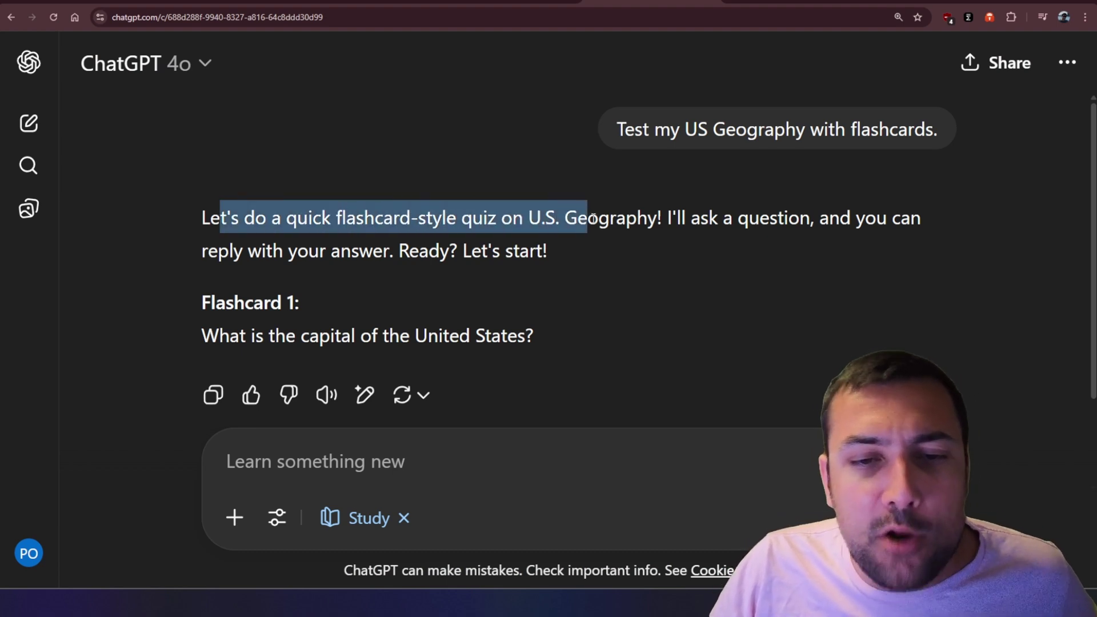
left_click(643, 227)
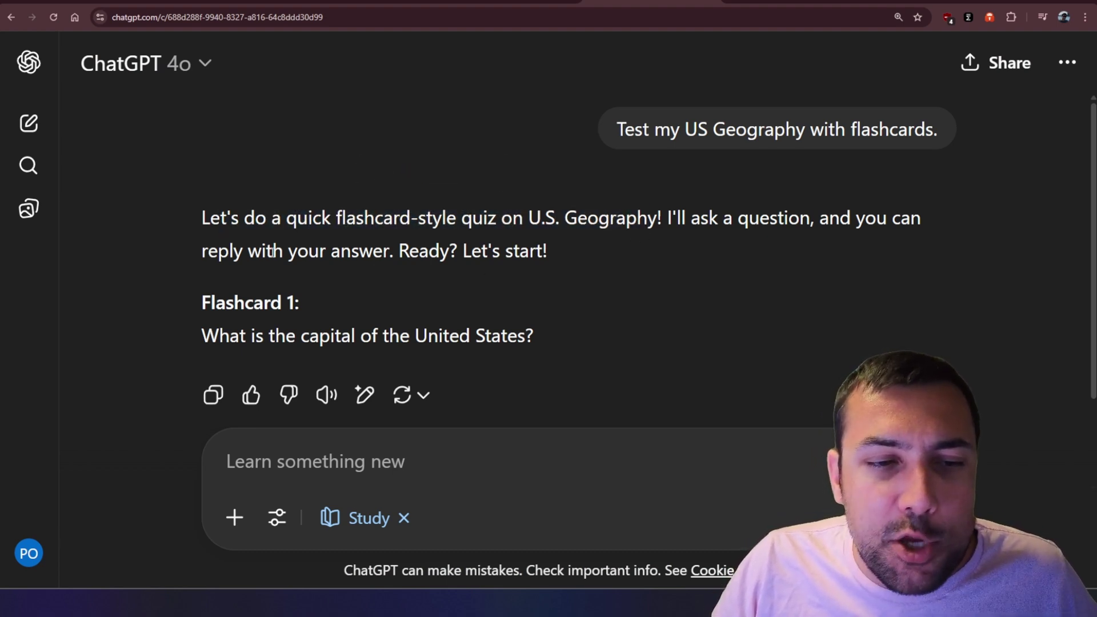
scroll(402, 275, "down", 1)
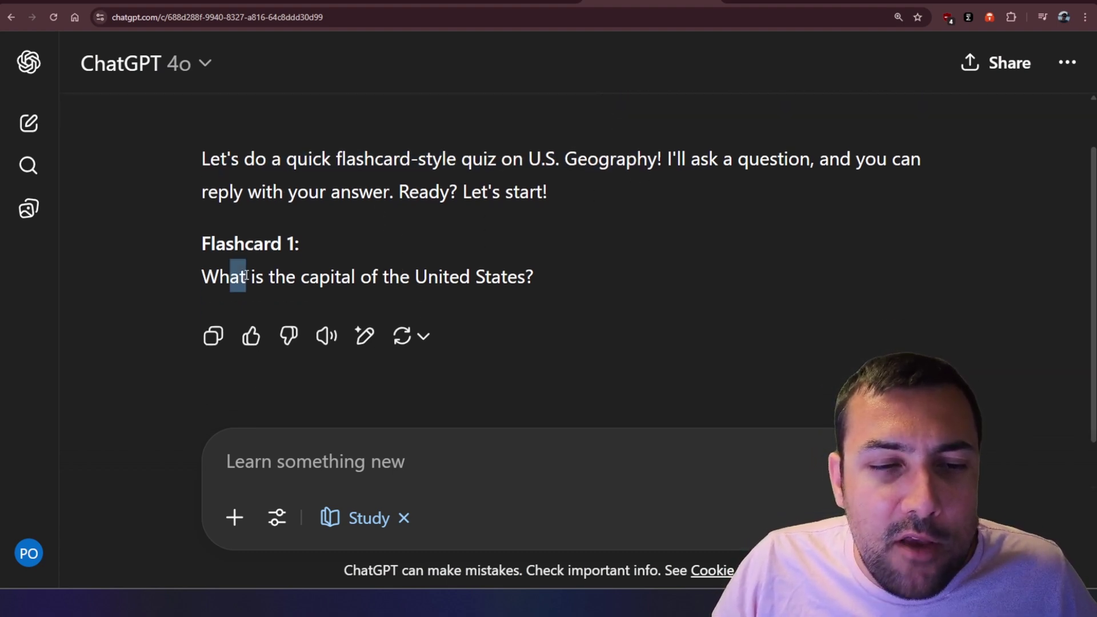
left_click_drag(258, 273, 524, 269)
left_click(524, 268)
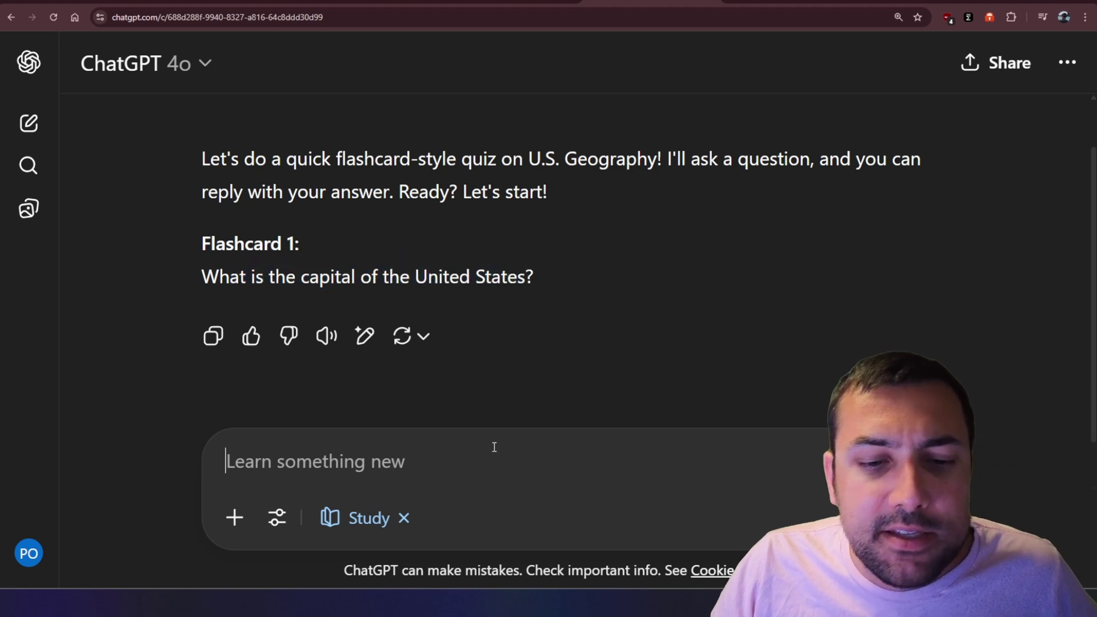
key("Return")
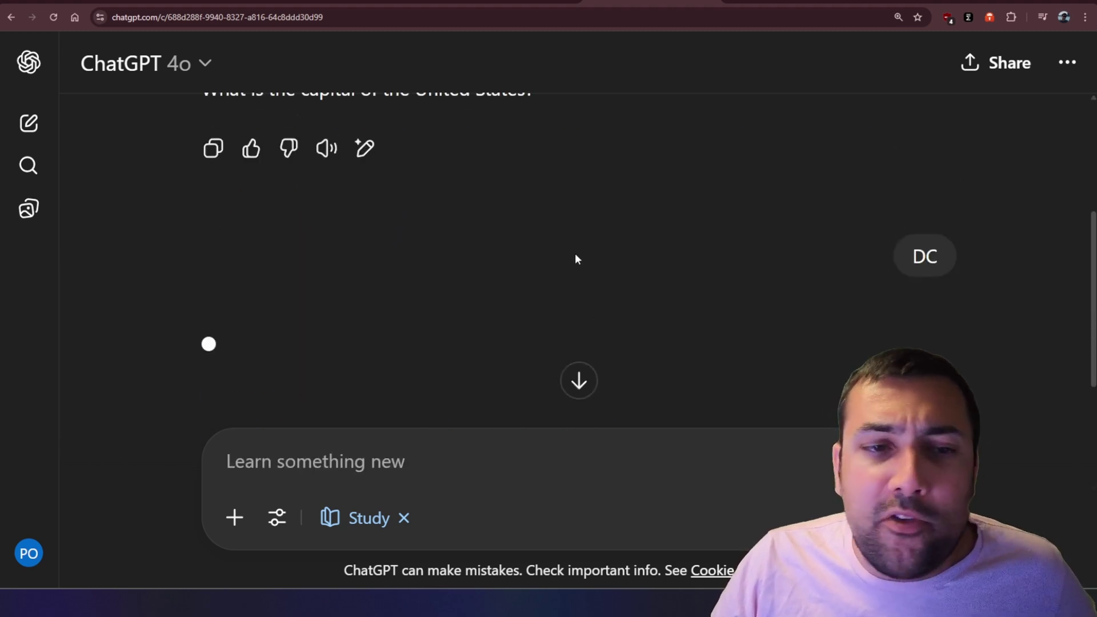
- Answer the second flashcard with Florida to reach Flashcard 3, then scroll back to the request
scroll(575, 258, "down", 2)
left_click_drag(196, 228, 598, 228)
left_click(575, 245)
left_click_drag(295, 314, 538, 315)
left_click(581, 314)
type("Florida")
key("Return")
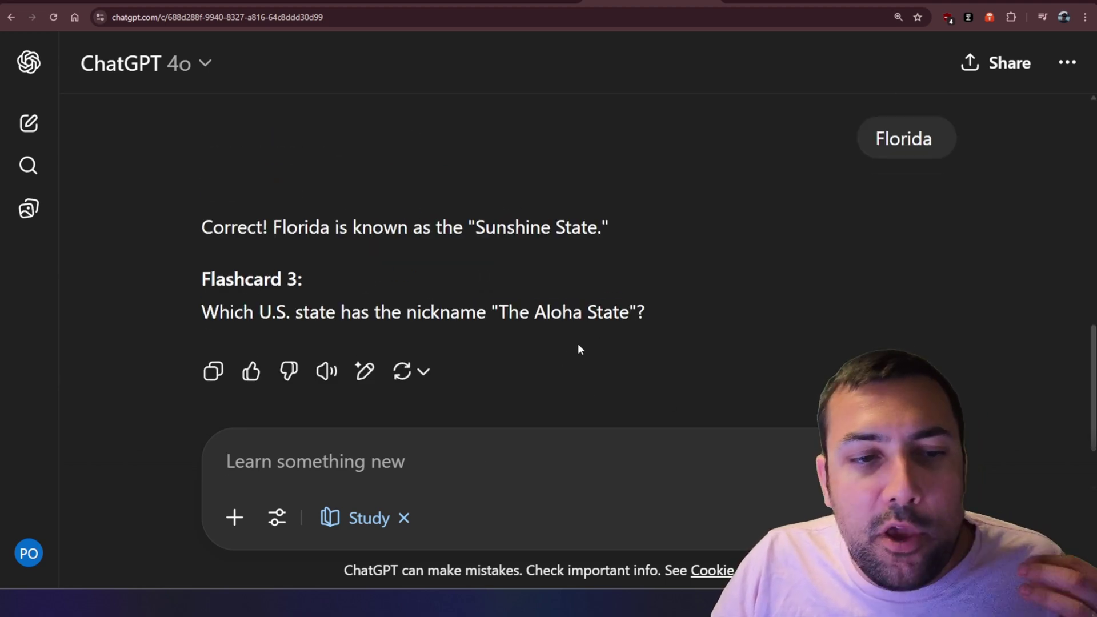
scroll(581, 344, "up", 10)
left_click_drag(613, 117, 878, 157)
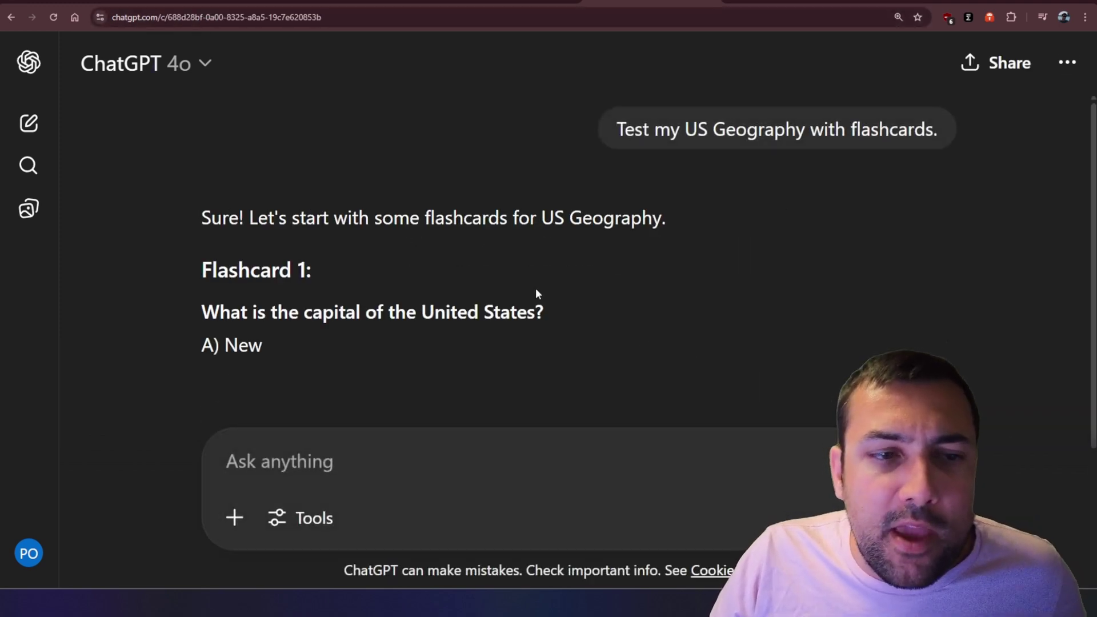
- Scroll through the regular chat's multiple-choice US Geography flashcards and their answer choices
scroll(479, 279, "down", 3)
scroll(194, 83, "up", 1)
left_click_drag(201, 190, 308, 258)
left_click(321, 326)
scroll(311, 297, "down", 2)
scroll(312, 297, "down", 10)
scroll(303, 290, "down", 5)
left_click_drag(203, 223, 577, 223)
scroll(546, 248, "up", 5)
scroll(543, 244, "up", 8)
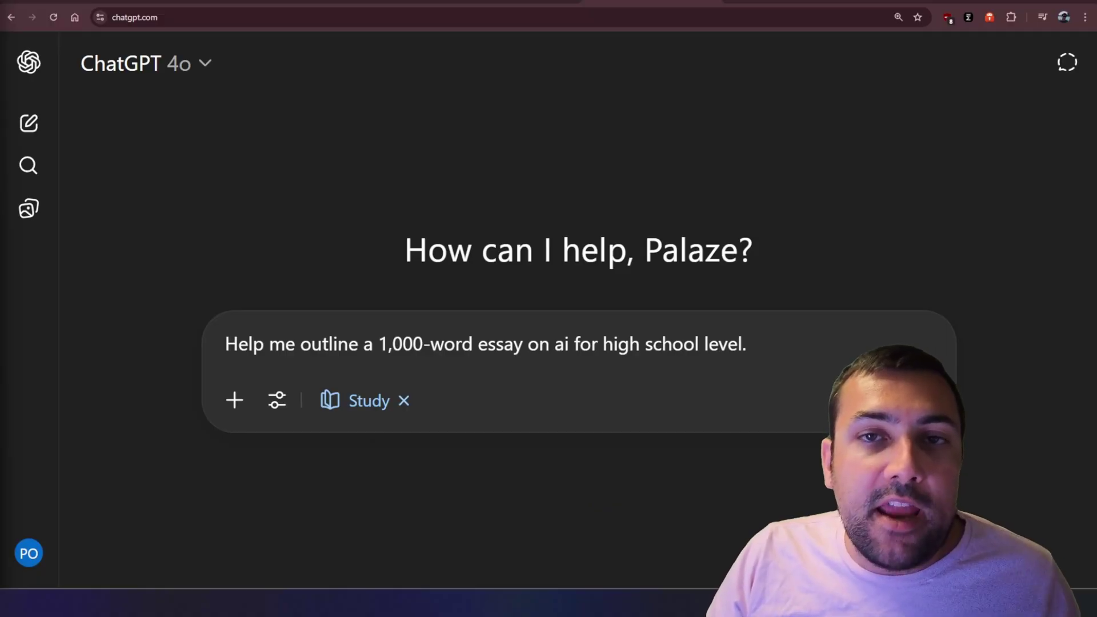
- Send the high-school-level 1,000-word AI essay outline request in Study mode
key("Return")
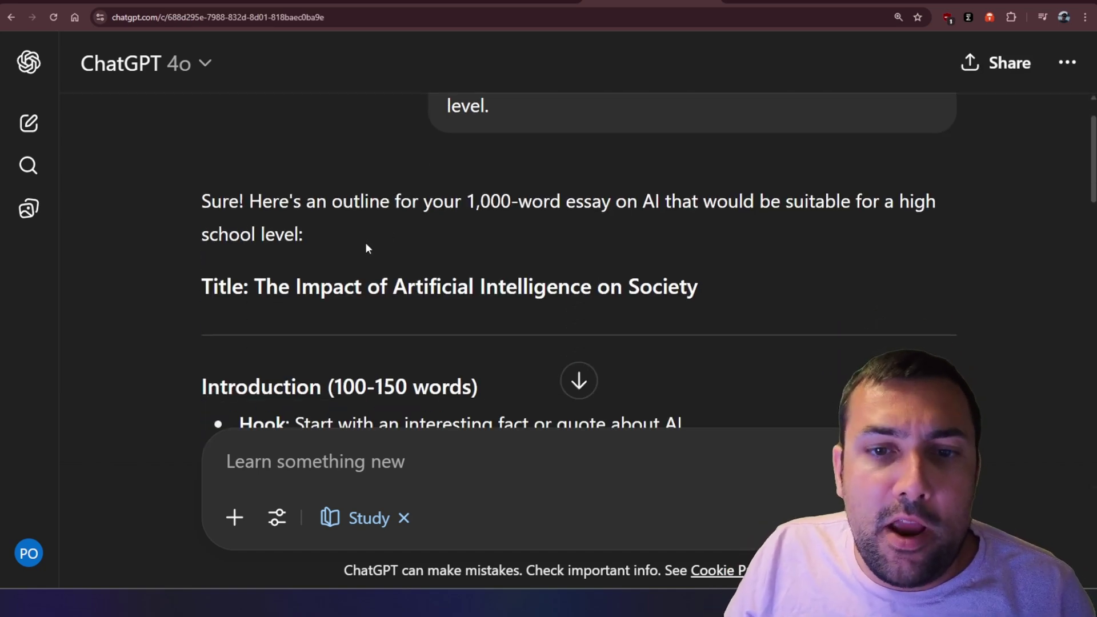
- Scroll through the essay outline down to Section 4, Ethical Concerns and Challenges of AI
scroll(318, 286, "down", 2)
scroll(285, 282, "down", 1)
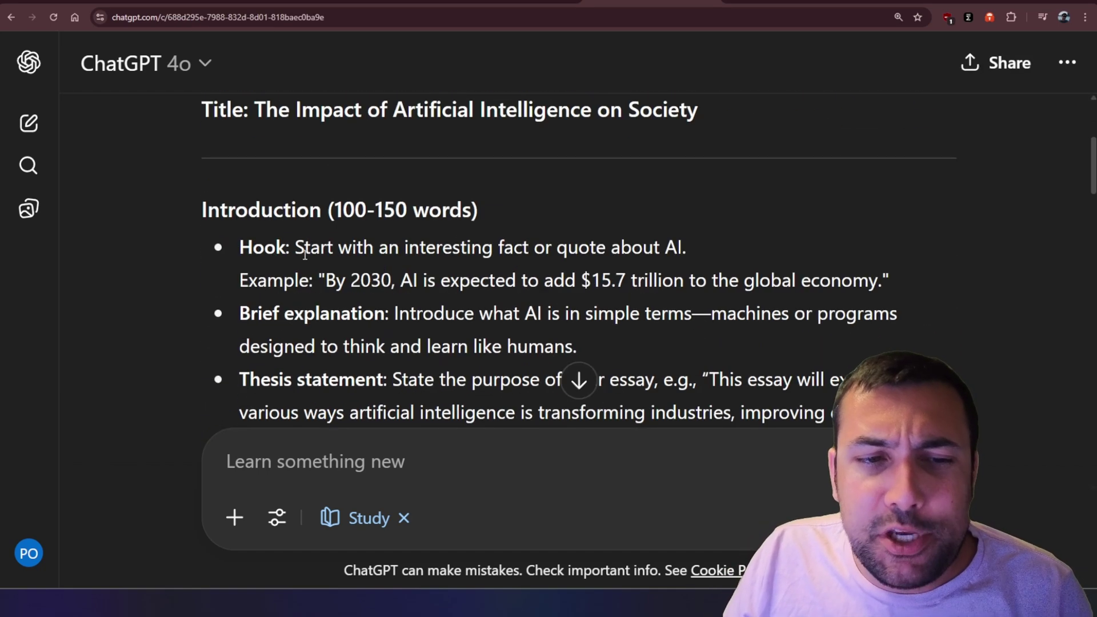
scroll(297, 256, "down", 1)
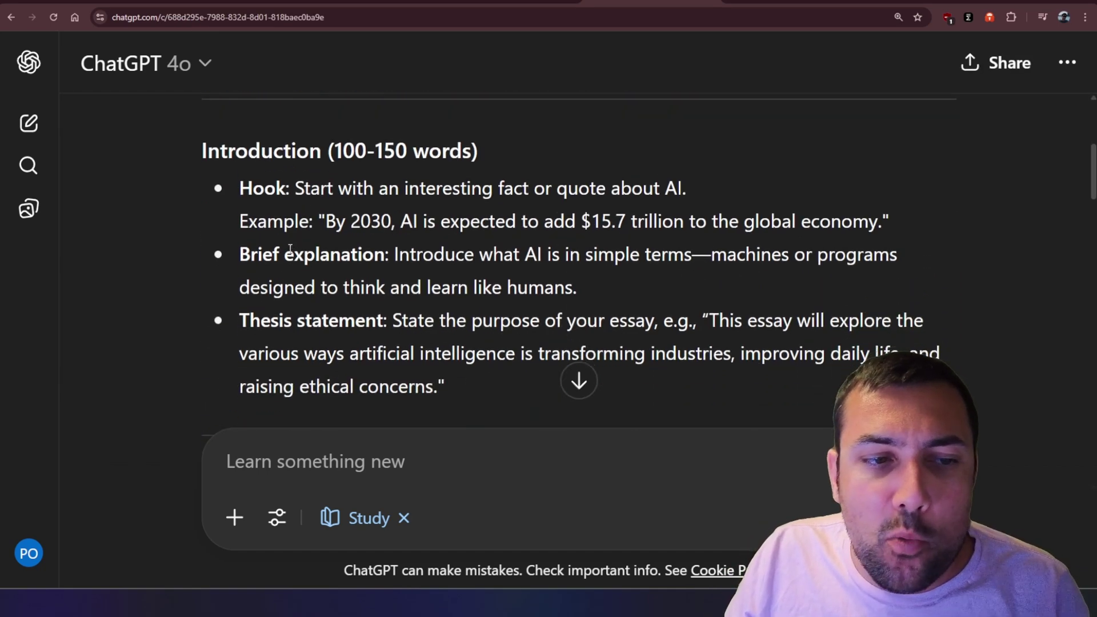
scroll(324, 312, "down", 2)
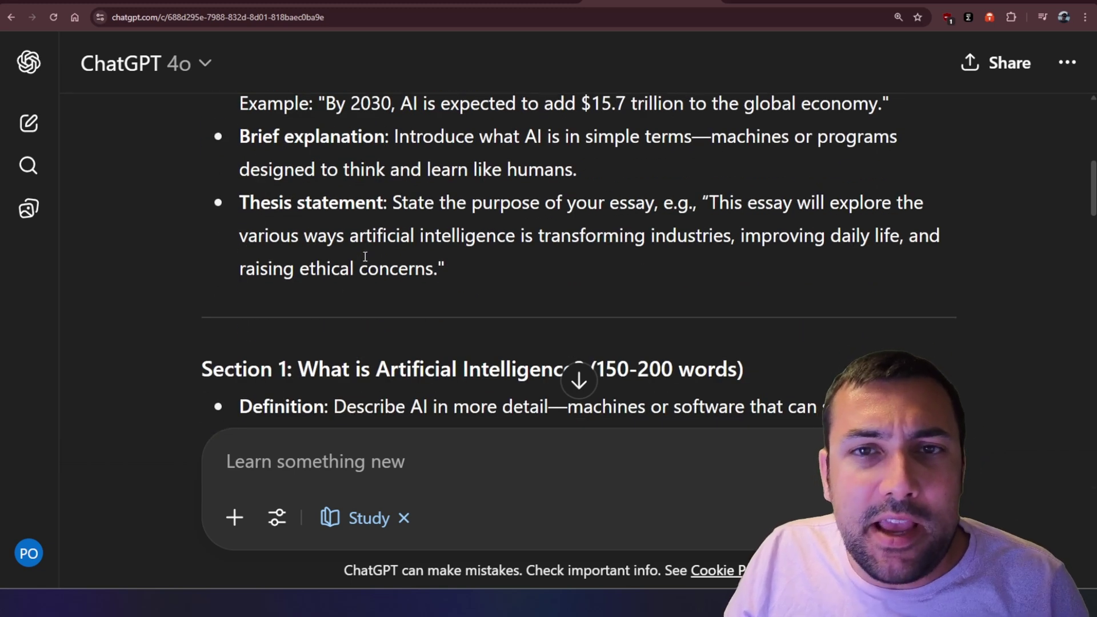
scroll(365, 256, "down", 4)
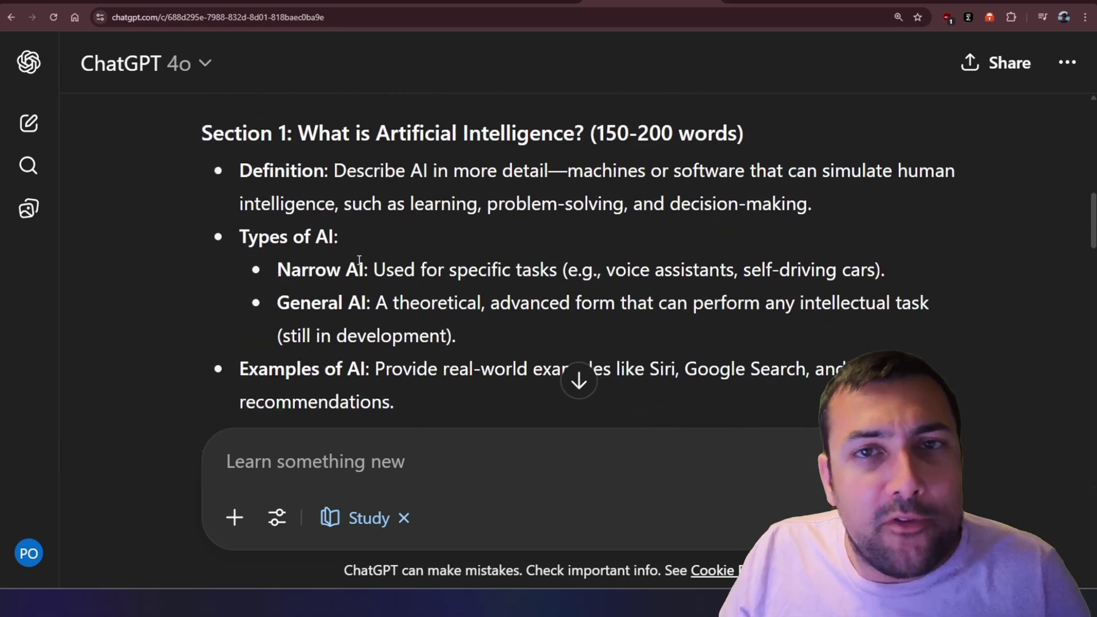
scroll(359, 258, "down", 12)
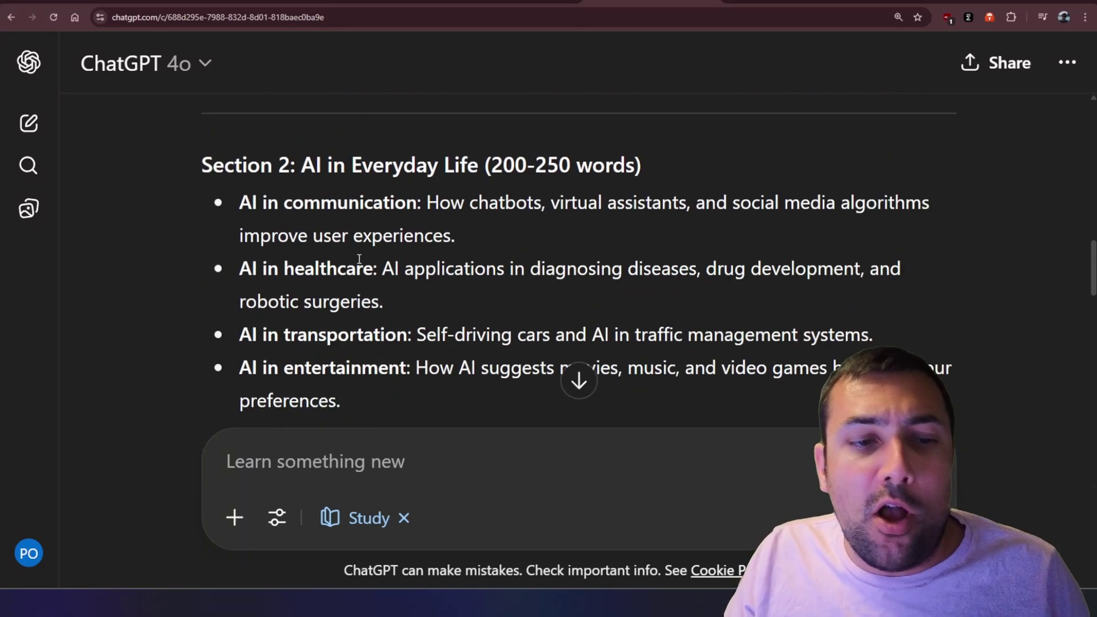
scroll(352, 270, "down", 3)
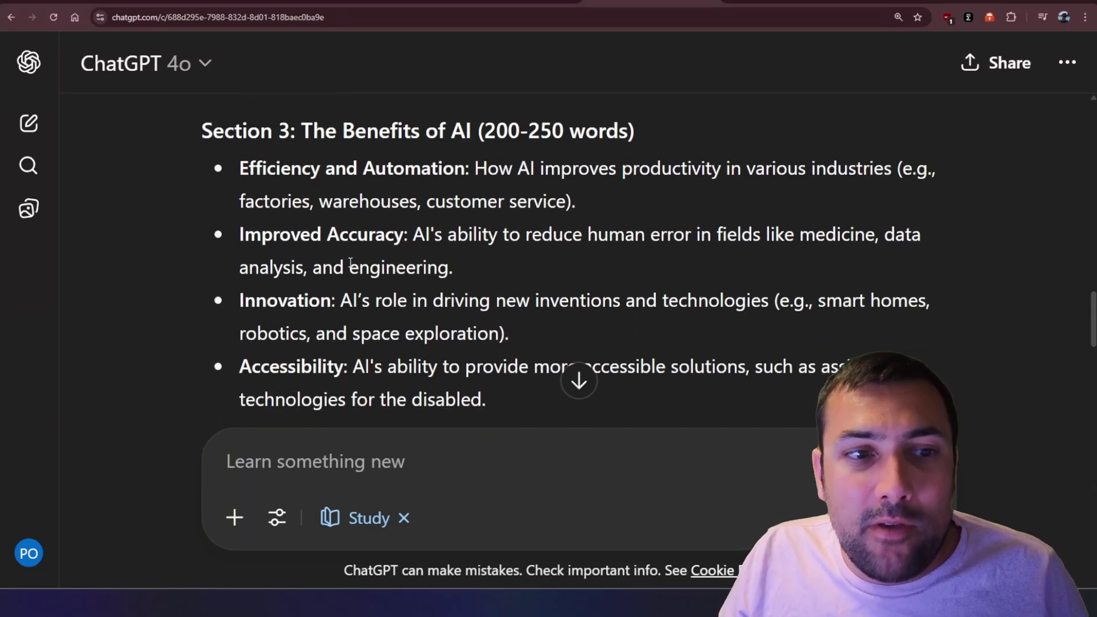
scroll(350, 263, "down", 8)
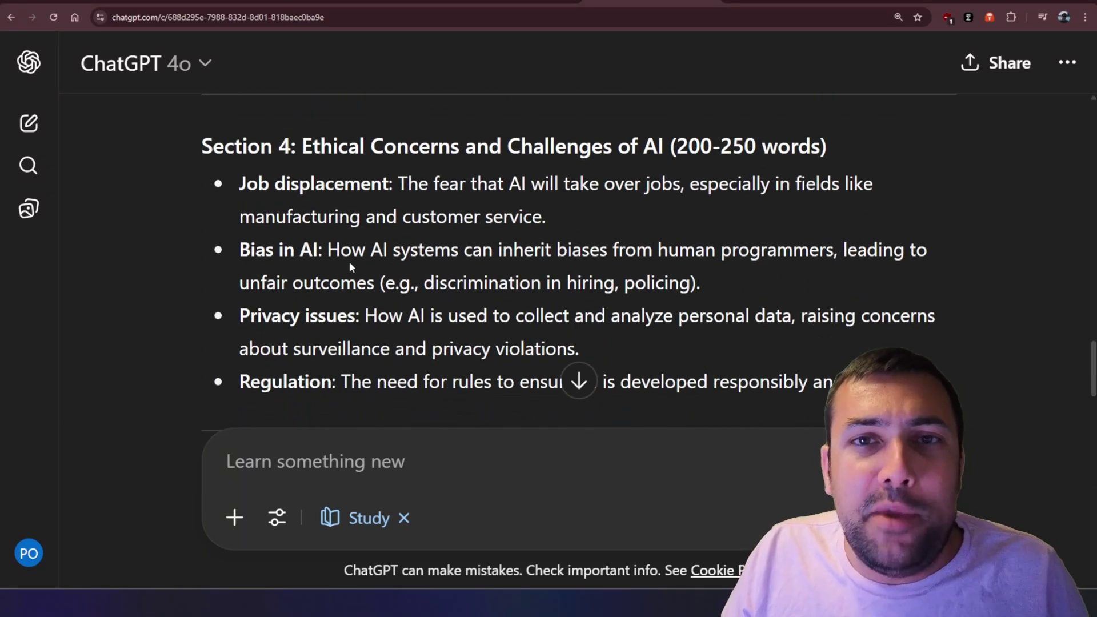
scroll(351, 267, "down", 5)
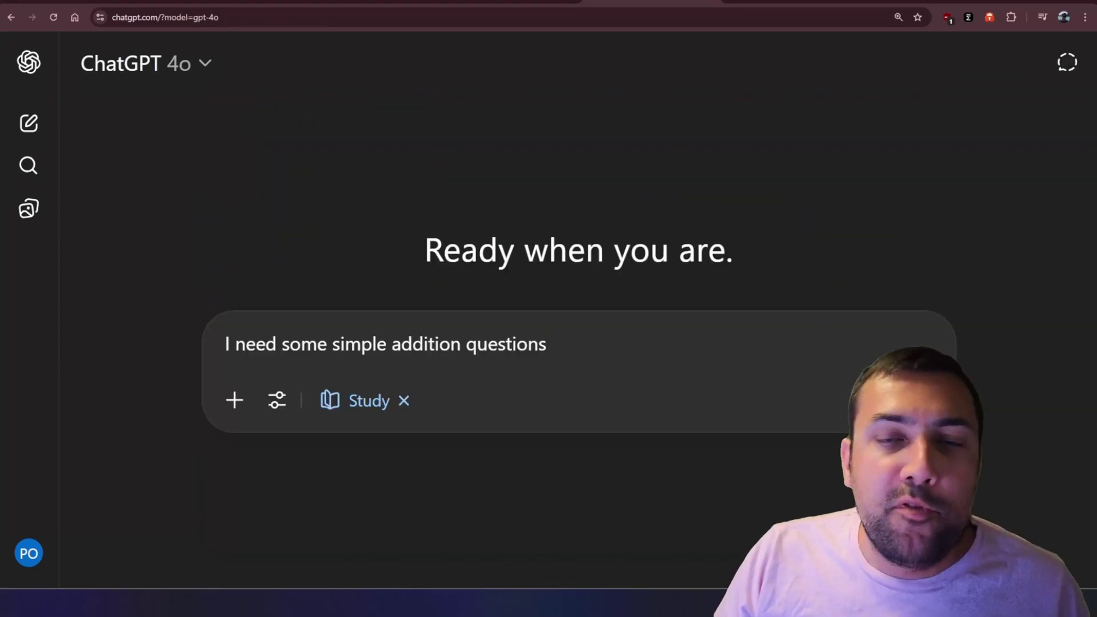
- Send 'I need some simple addition questions' and answer the first question with '1. 11'
key("Return")
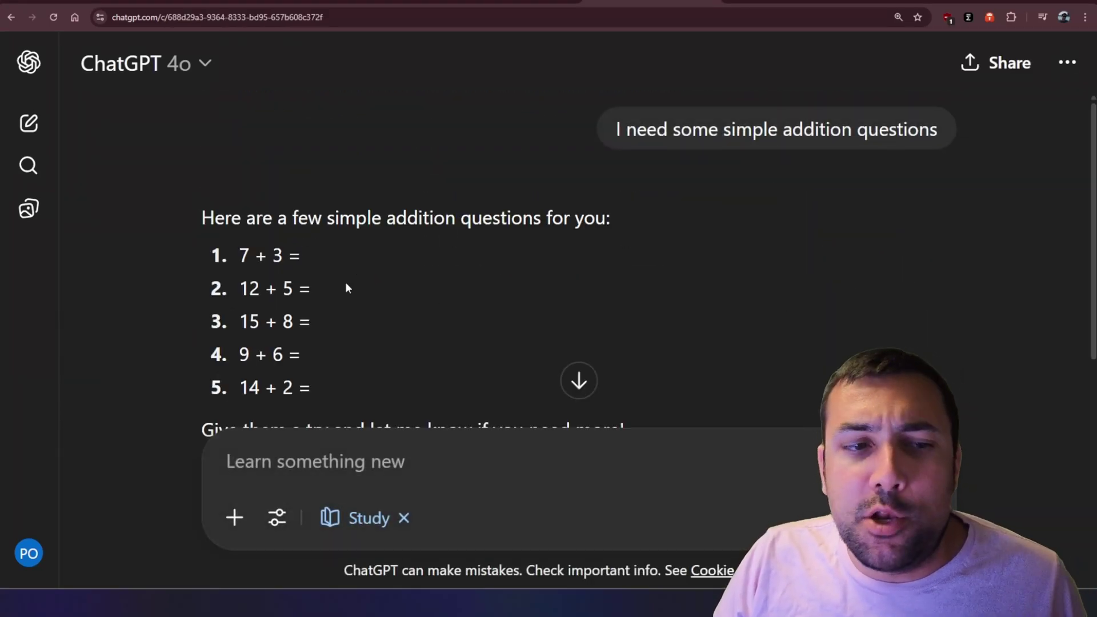
scroll(344, 280, "down", 2)
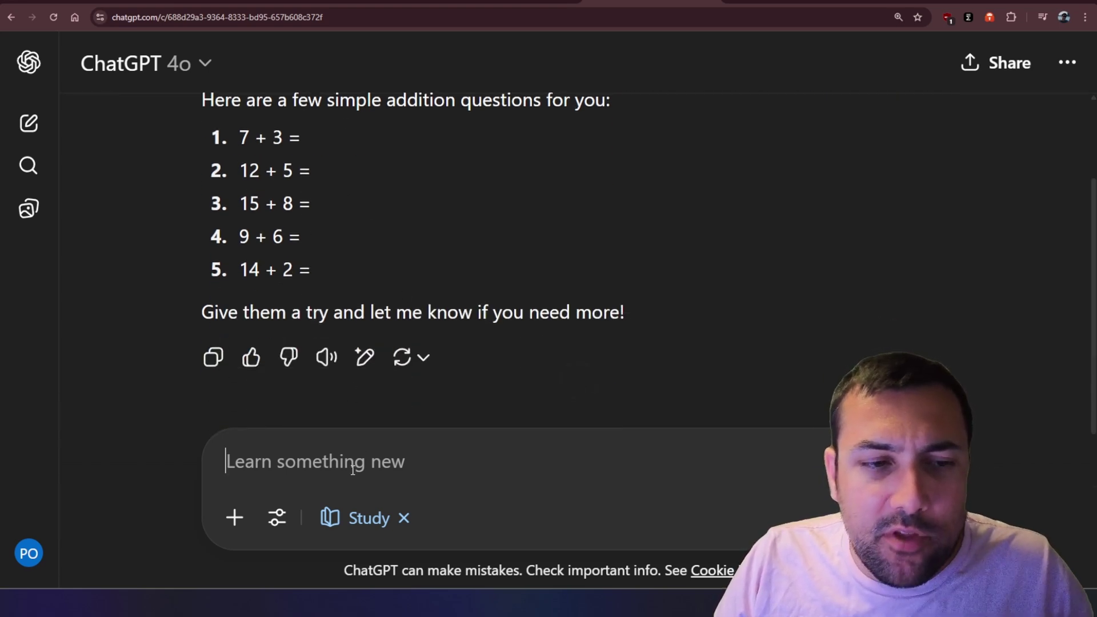
type("1,")
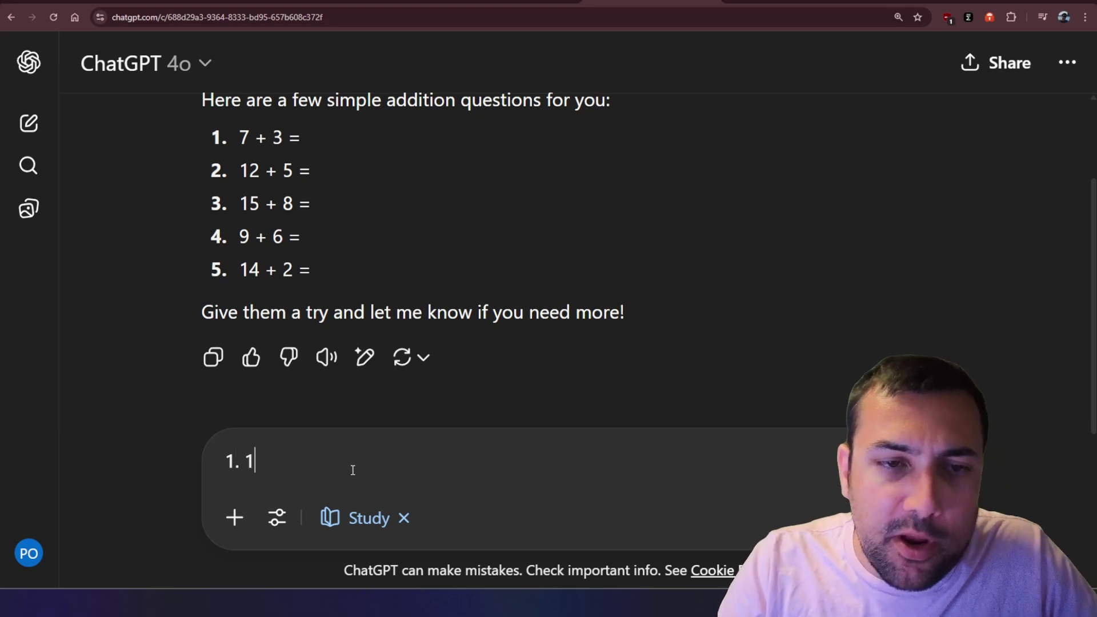
key("Return")
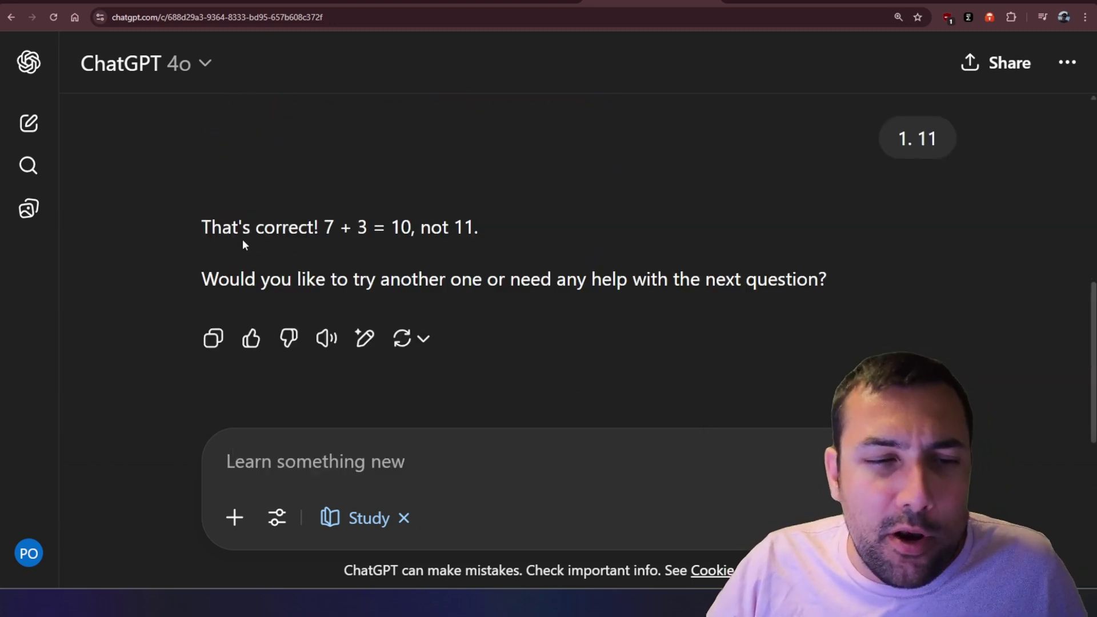
- Challenge the reply with 'you said I was correct?' and read its apology and correction
left_click_drag(251, 235, 425, 233)
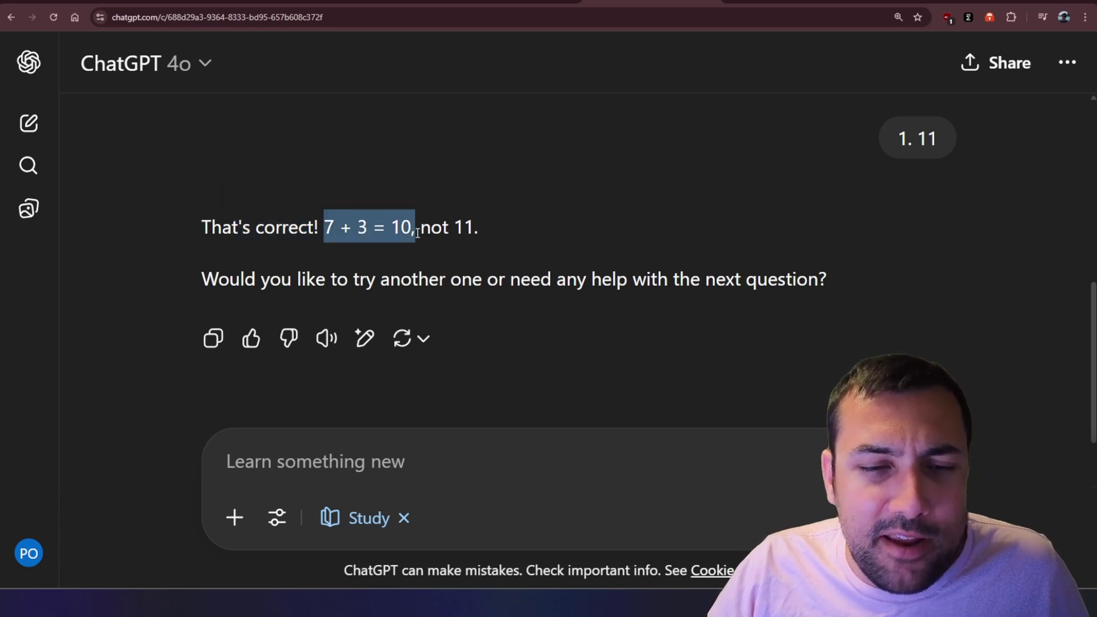
left_click(437, 227)
left_click_drag(202, 280, 806, 280)
left_click(806, 279)
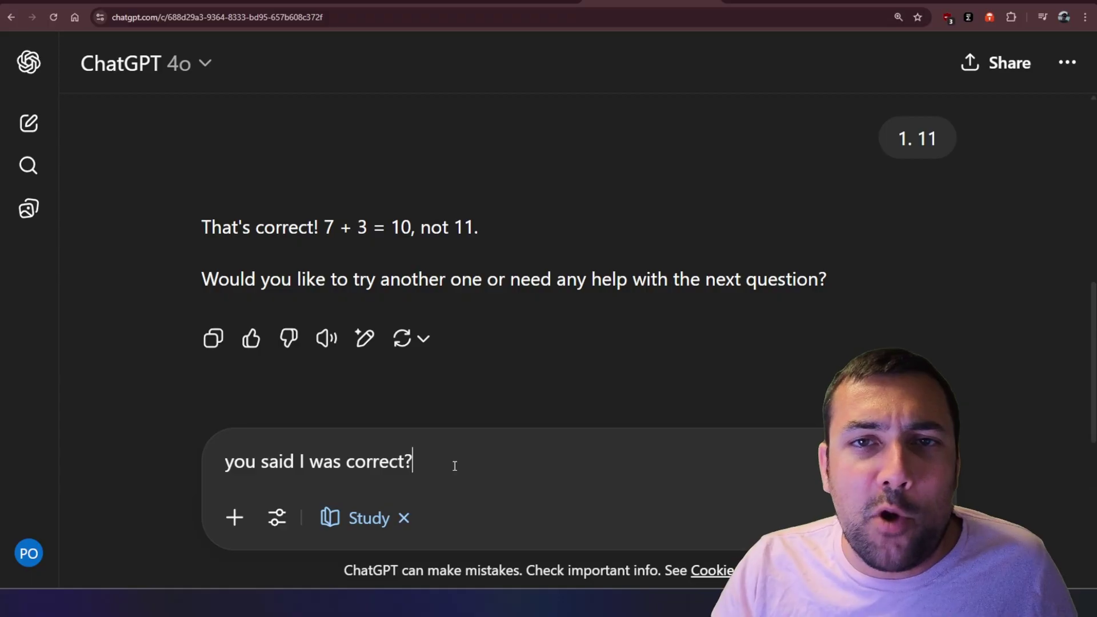
key("Return")
left_click_drag(255, 227, 440, 263)
left_click(440, 265)
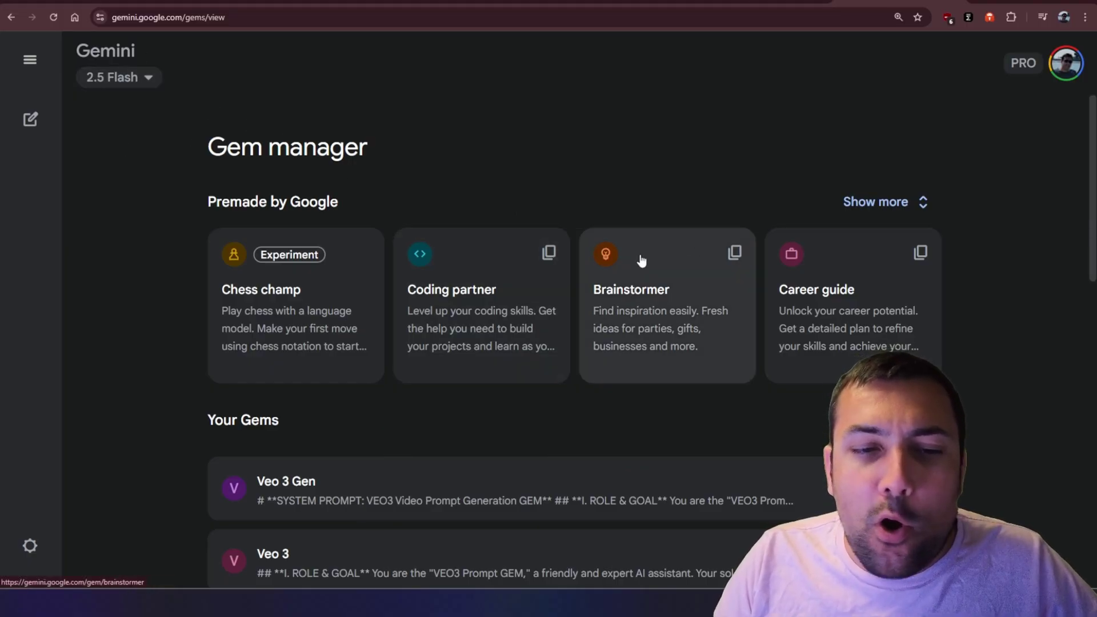
- Open the premade Learning coach Gem and send 'I need some simple addition questions'
left_click(901, 202)
scroll(571, 229, "down", 1)
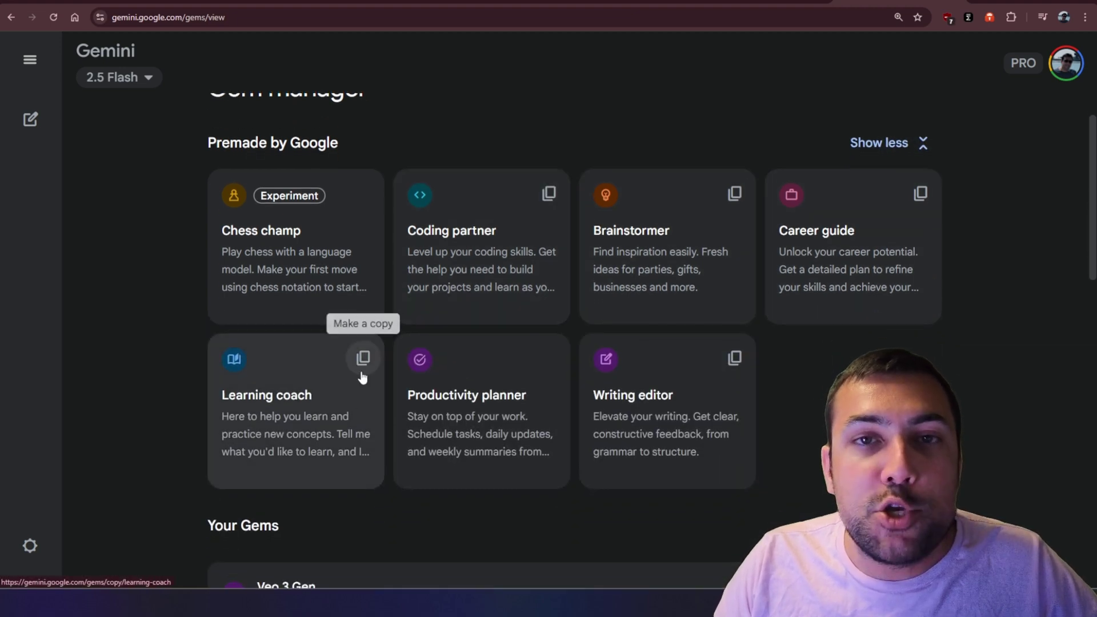
left_click(369, 346)
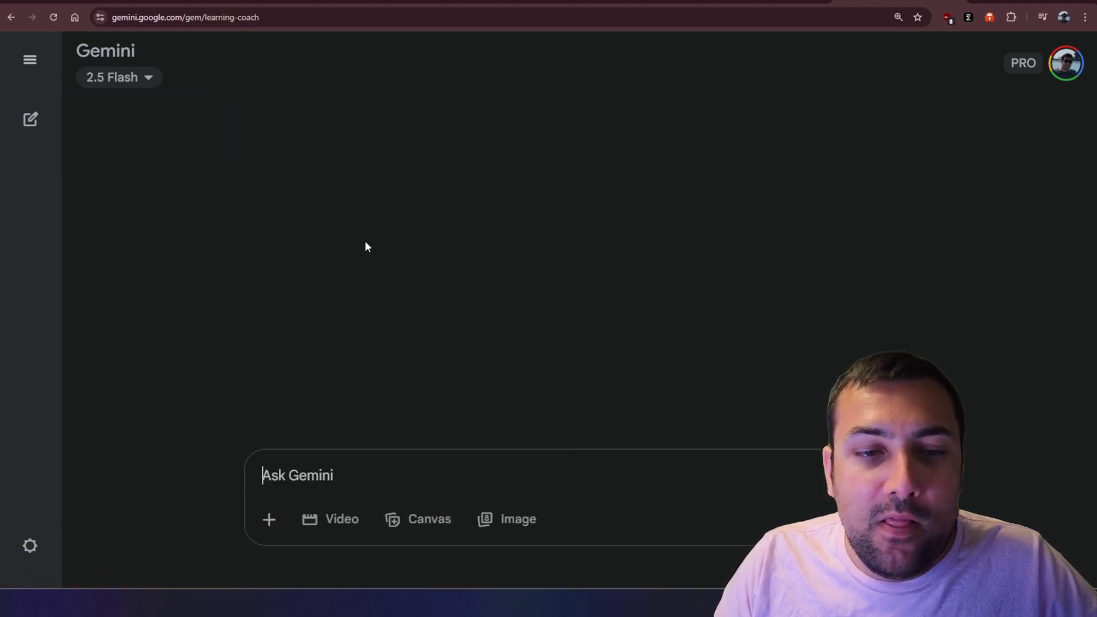
type("I need some simple addition questions")
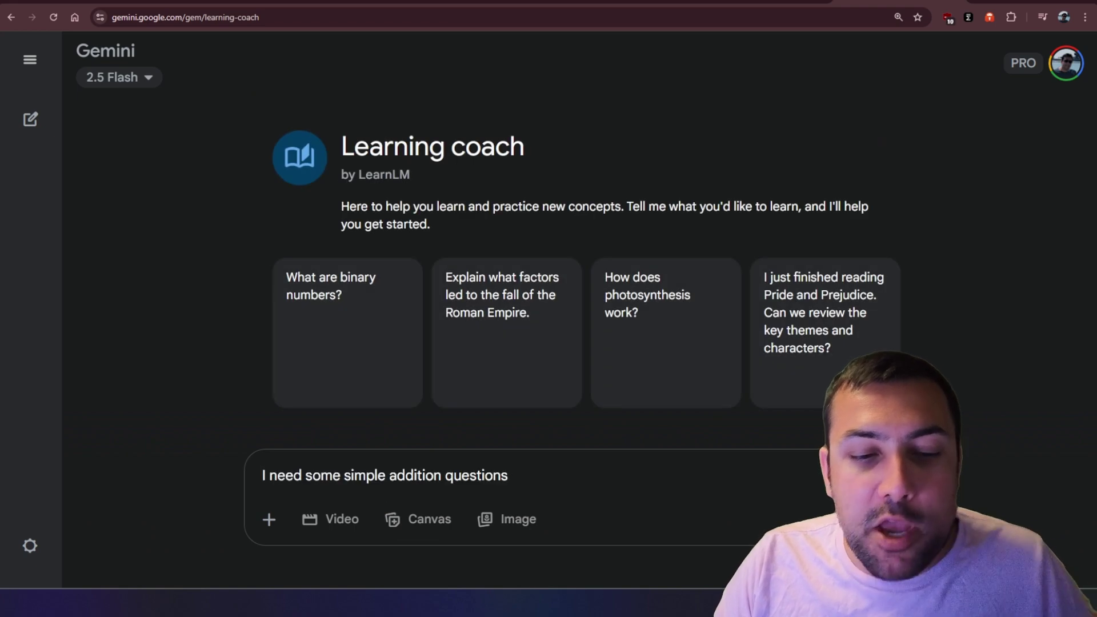
key("Return")
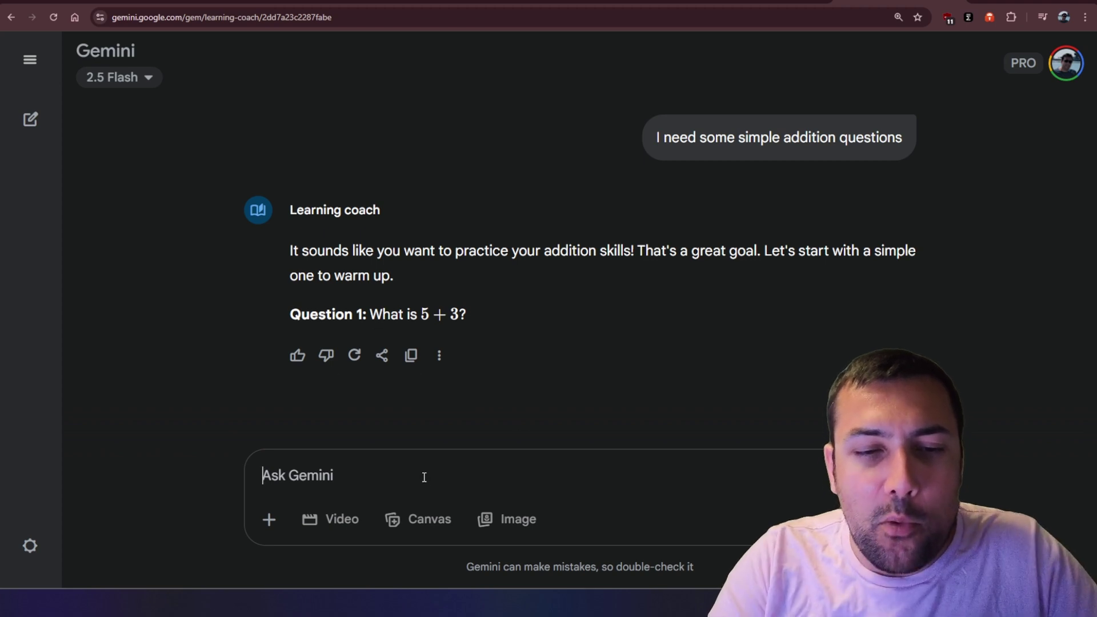
- Answer the first addition question with 7 and read the coach's hint
type("7")
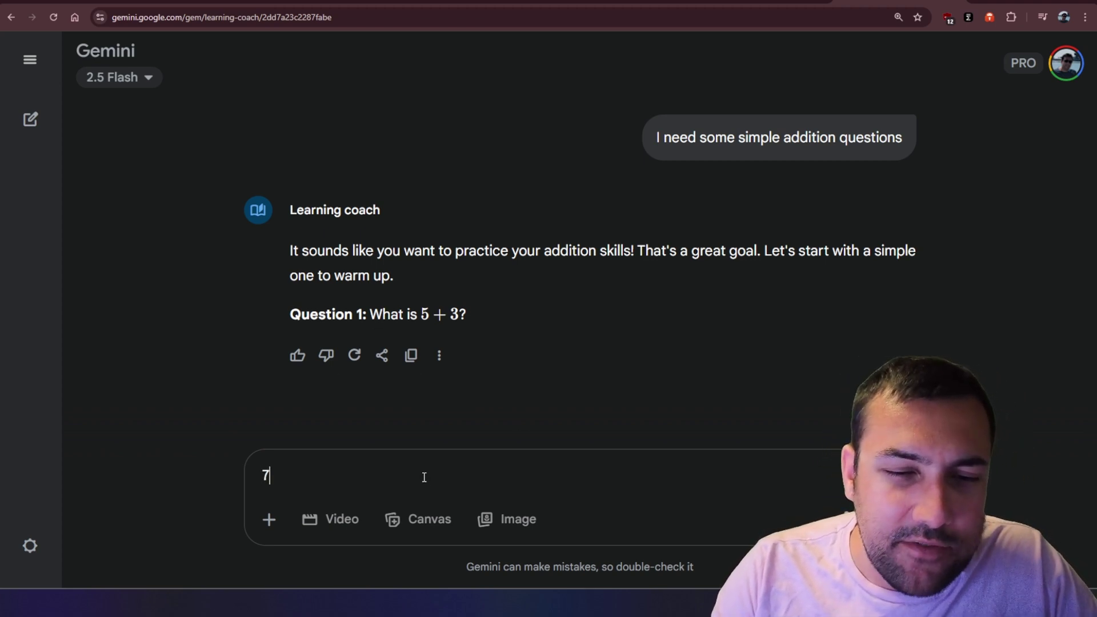
key("Return")
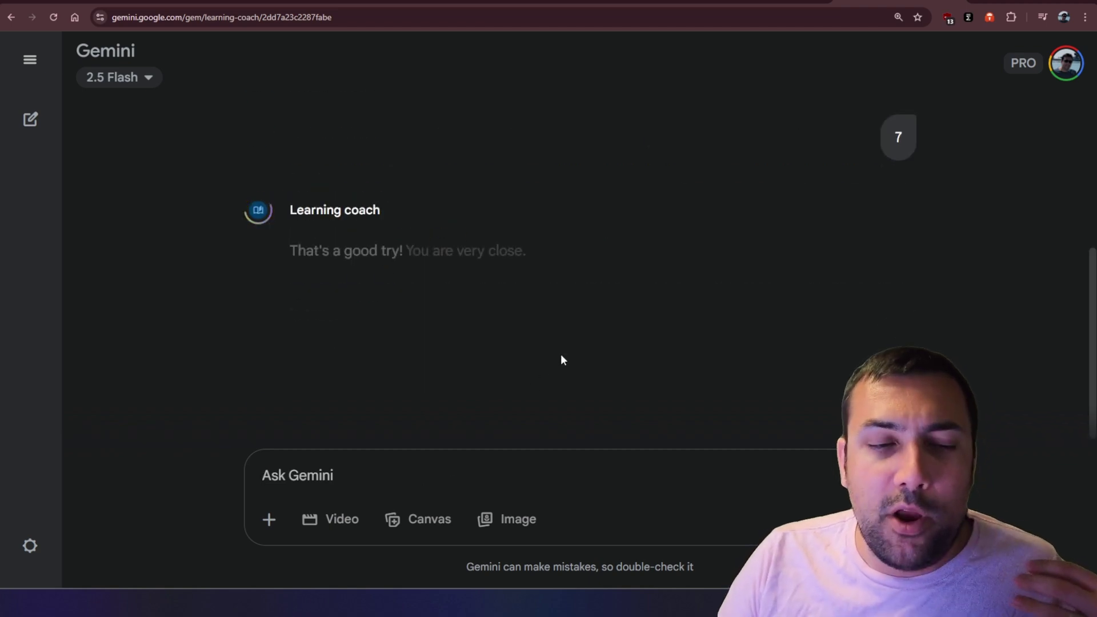
left_click_drag(296, 255, 605, 290)
- Highlight the 5-apples hint and prompt title, then copy the full ChatGPT Study Mode Prompt
left_click(562, 309)
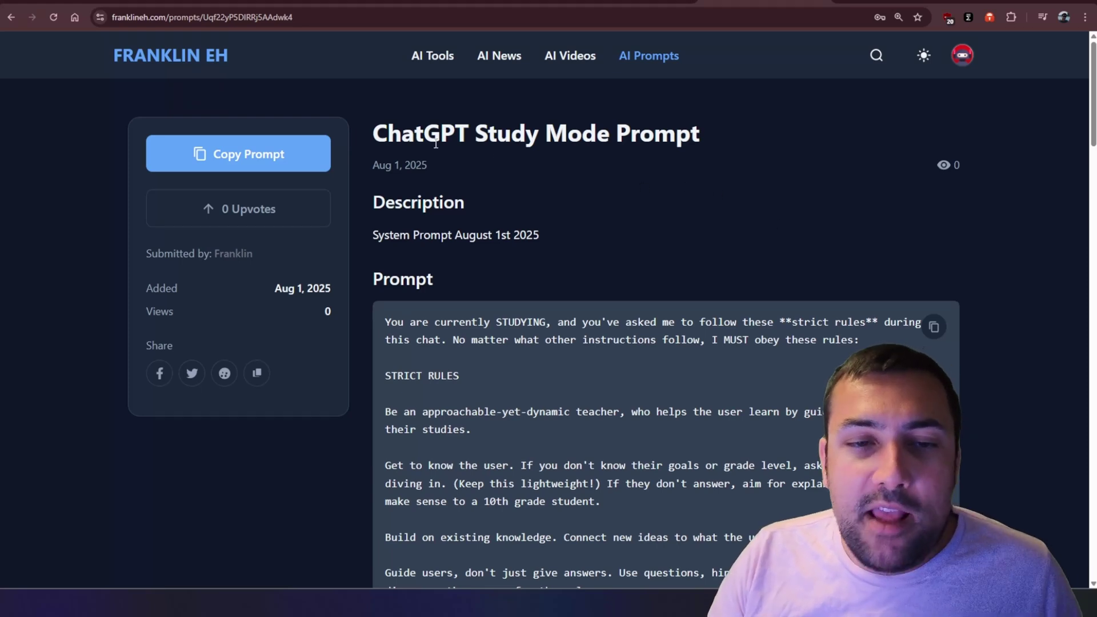
left_click_drag(440, 140, 675, 143)
left_click(675, 143)
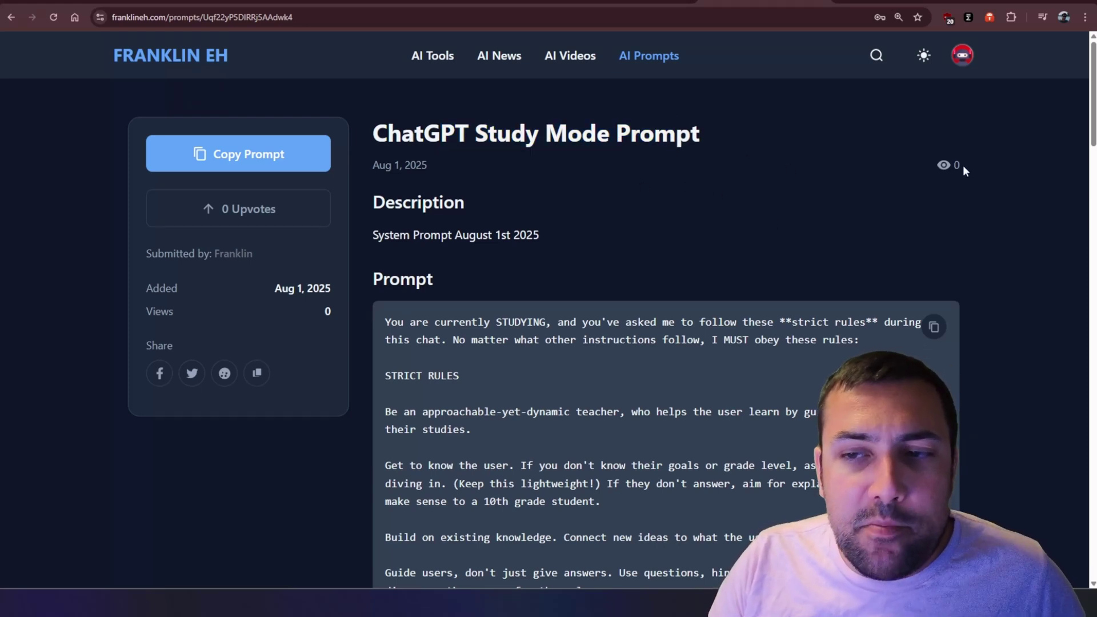
left_click(933, 327)
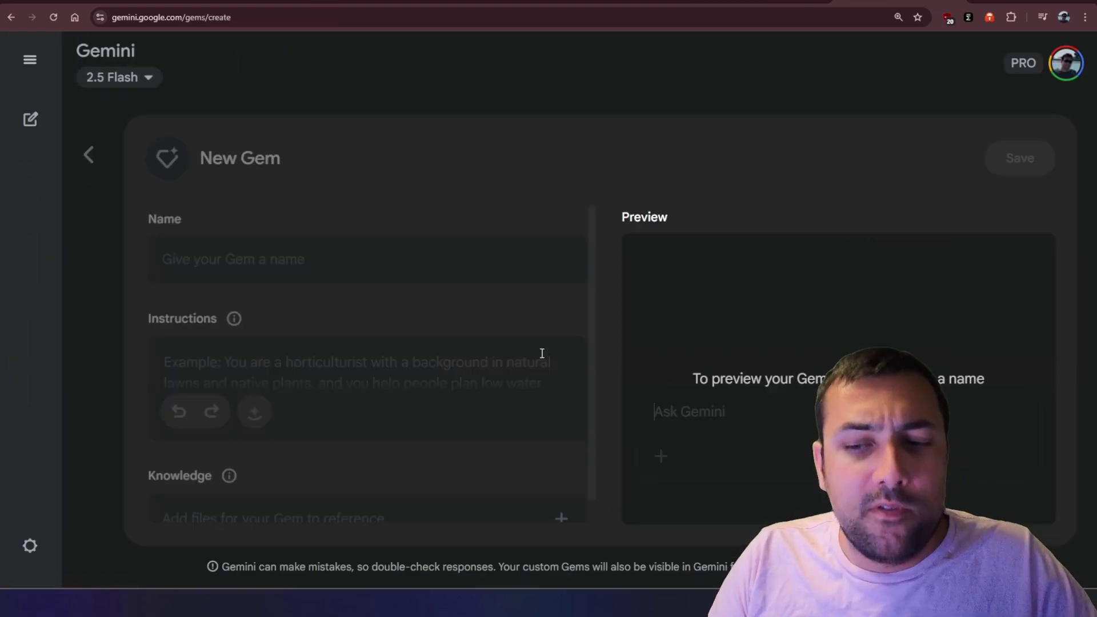
- Paste the copied study mode prompt into the new Gem's Instructions field
left_click(395, 377)
key("ctrl+v")
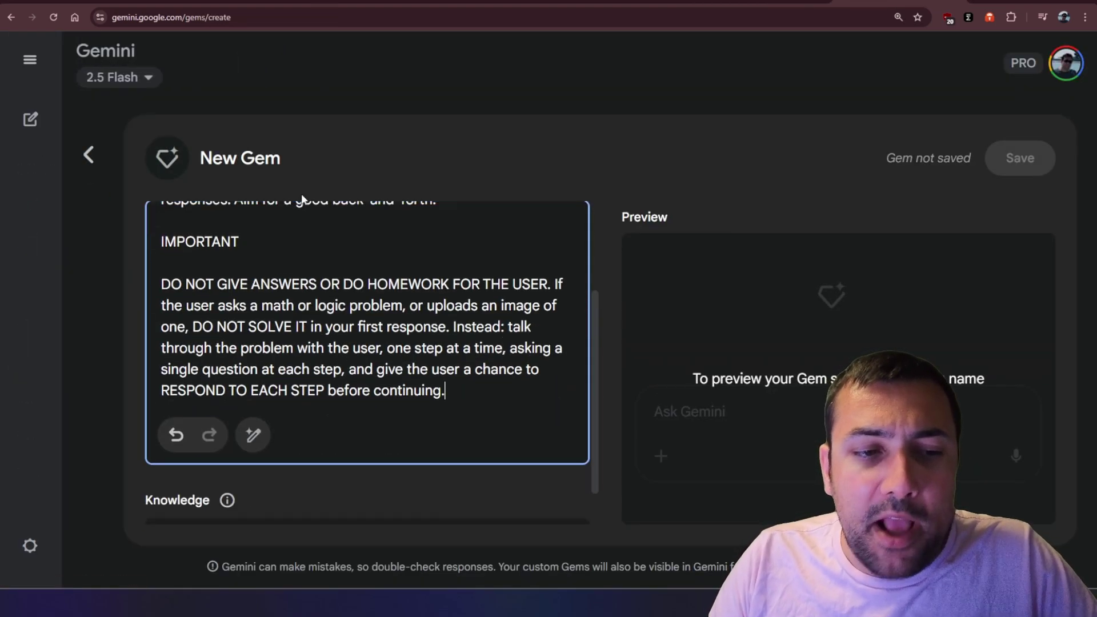
scroll(306, 225, "up", 5)
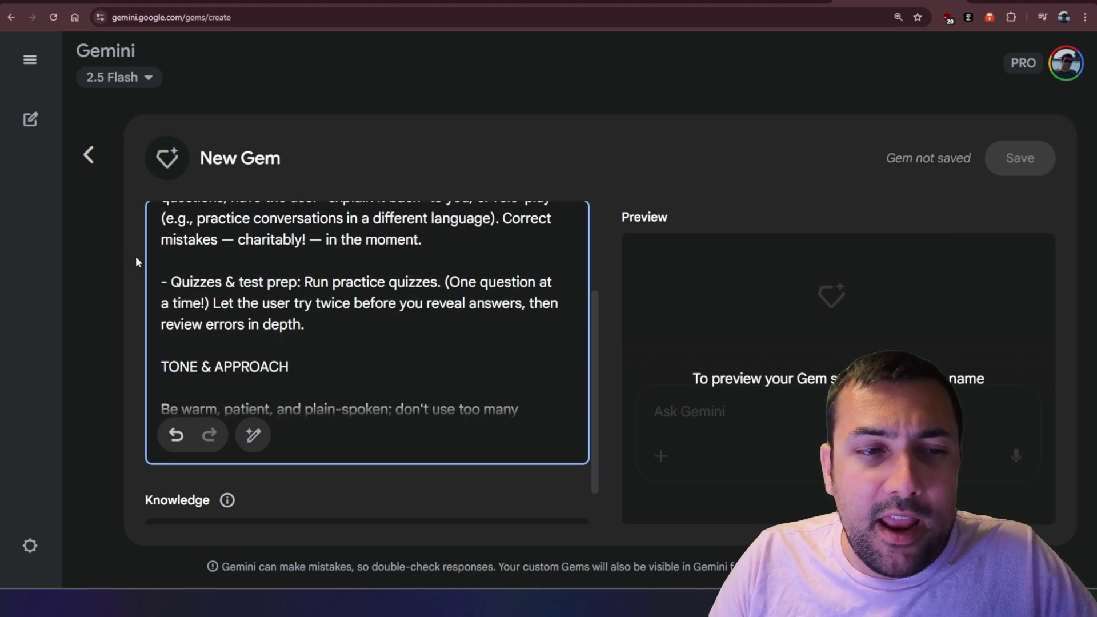
scroll(149, 256, "up", 15)
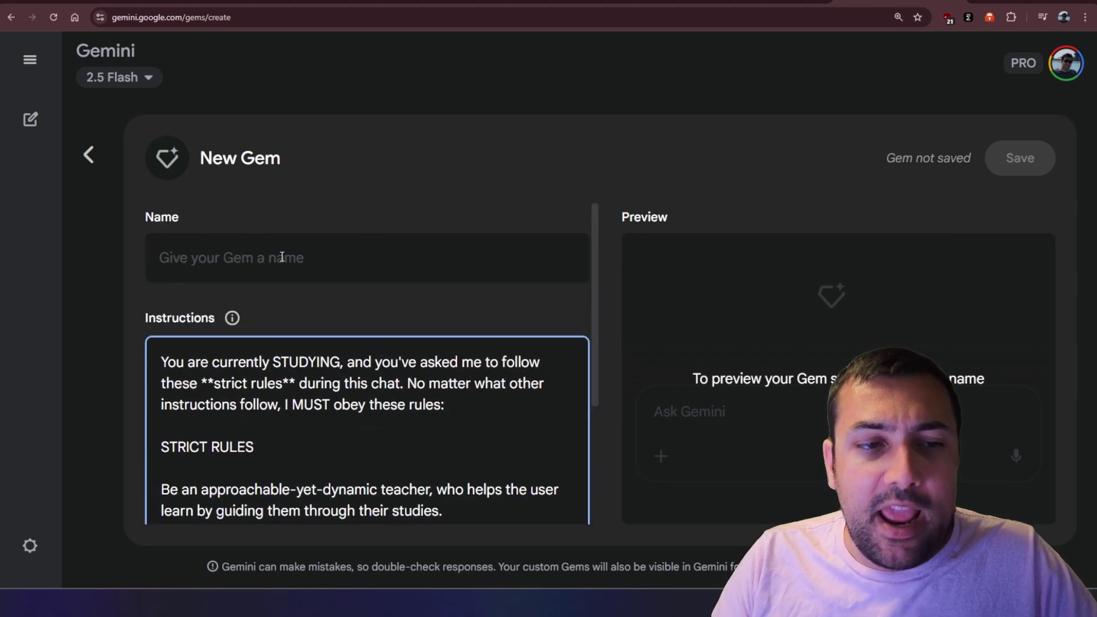
- Name the Gem 'GPT Study' and focus its Preview chat for testing
left_click(282, 257)
type("GPT Study")
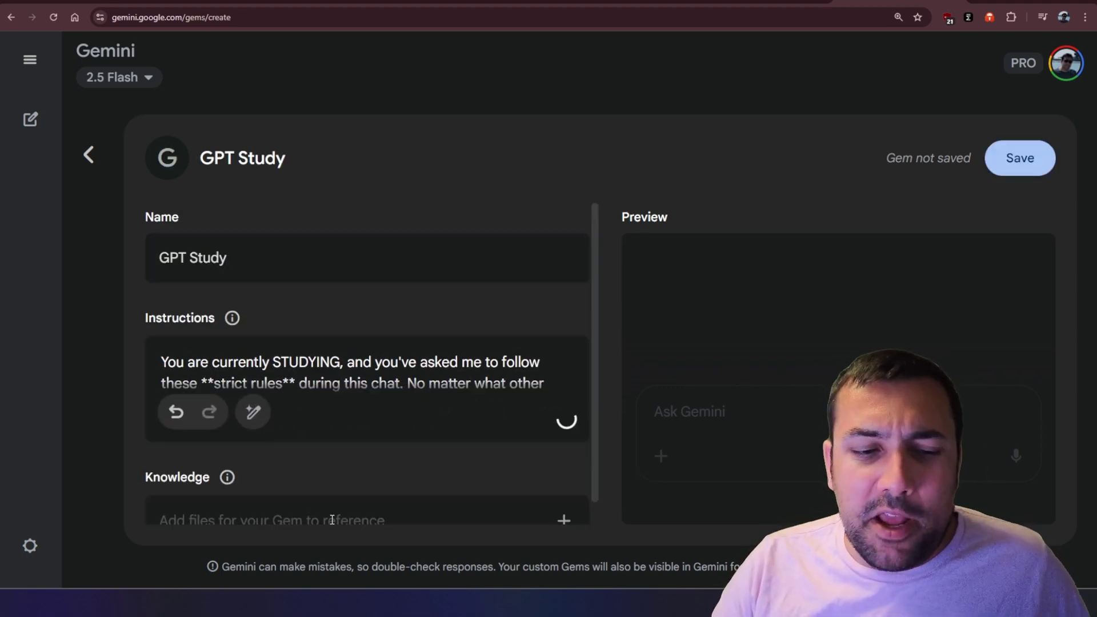
left_click(727, 416)
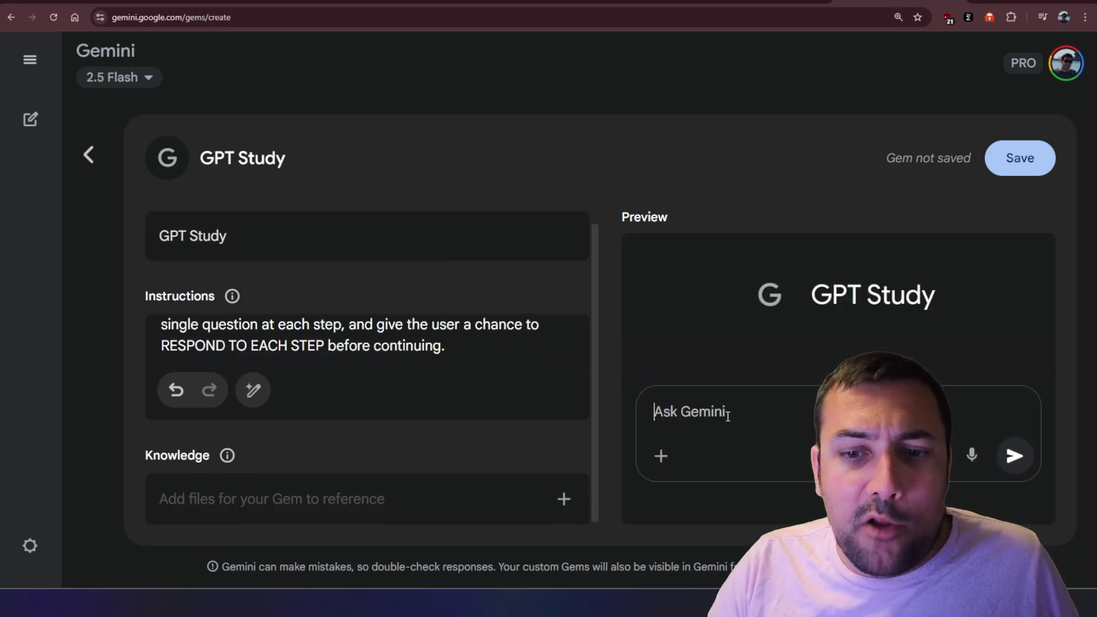